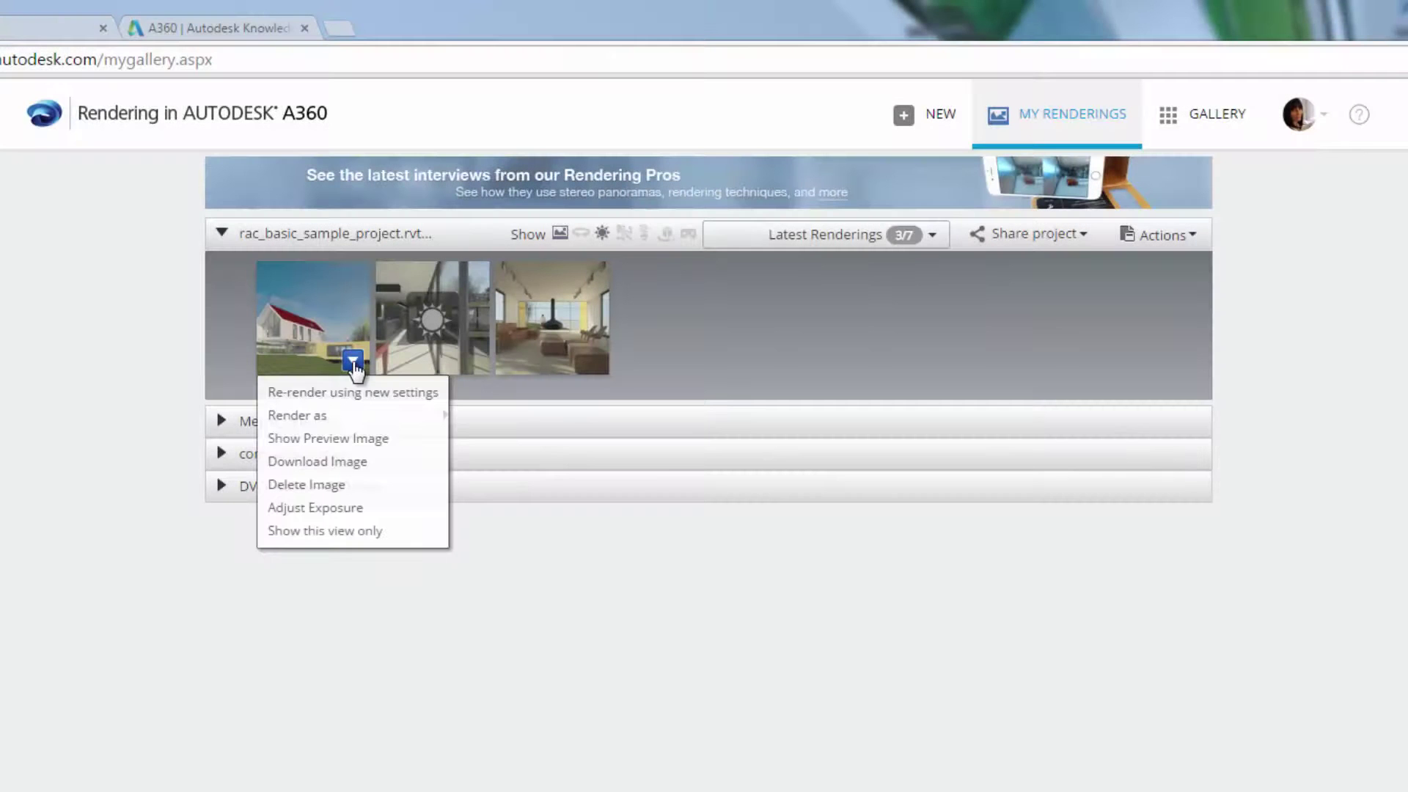
Step: Examine the alternative render types offered for the exterior house image and look around the DVO_Abako-A360 panorama
mouse_move(336, 416)
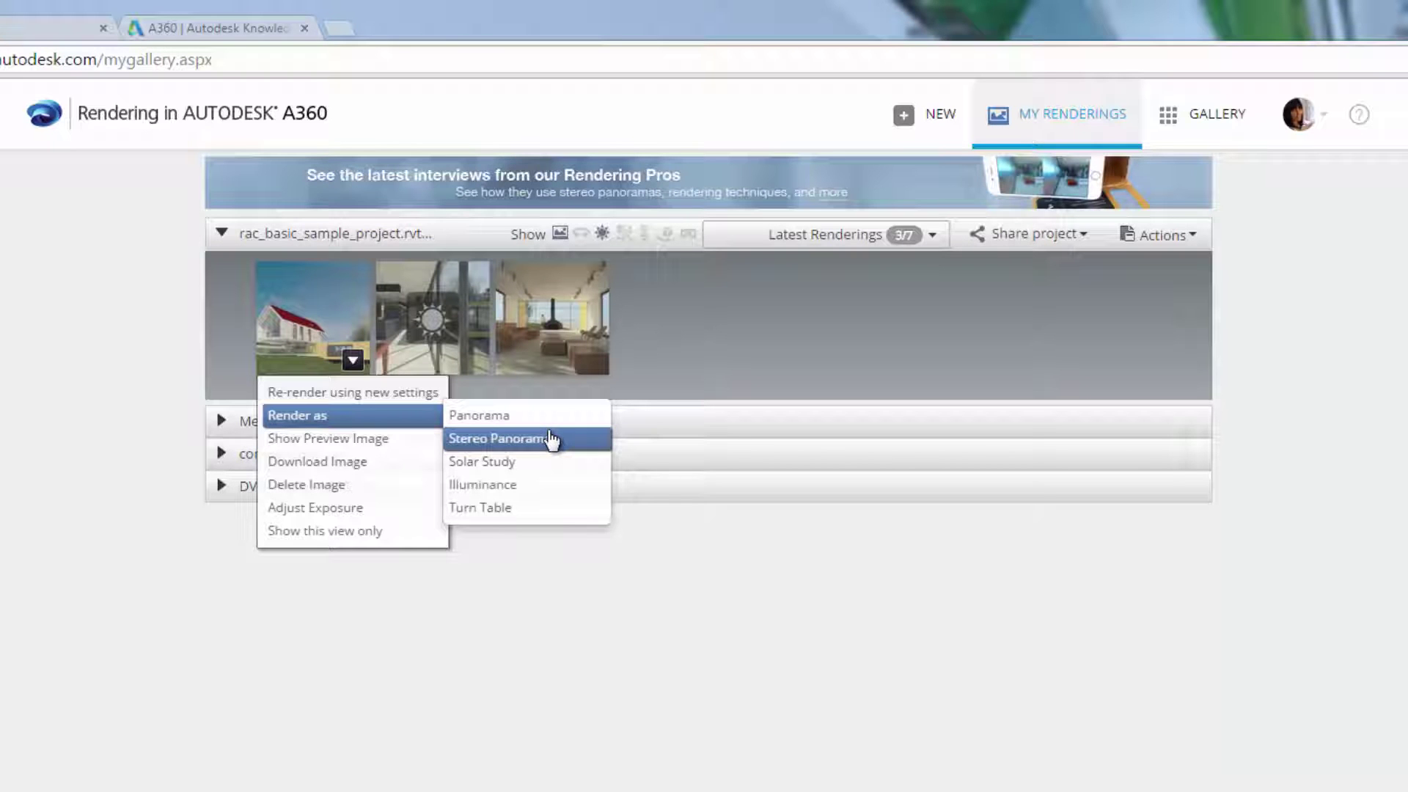
click(549, 515)
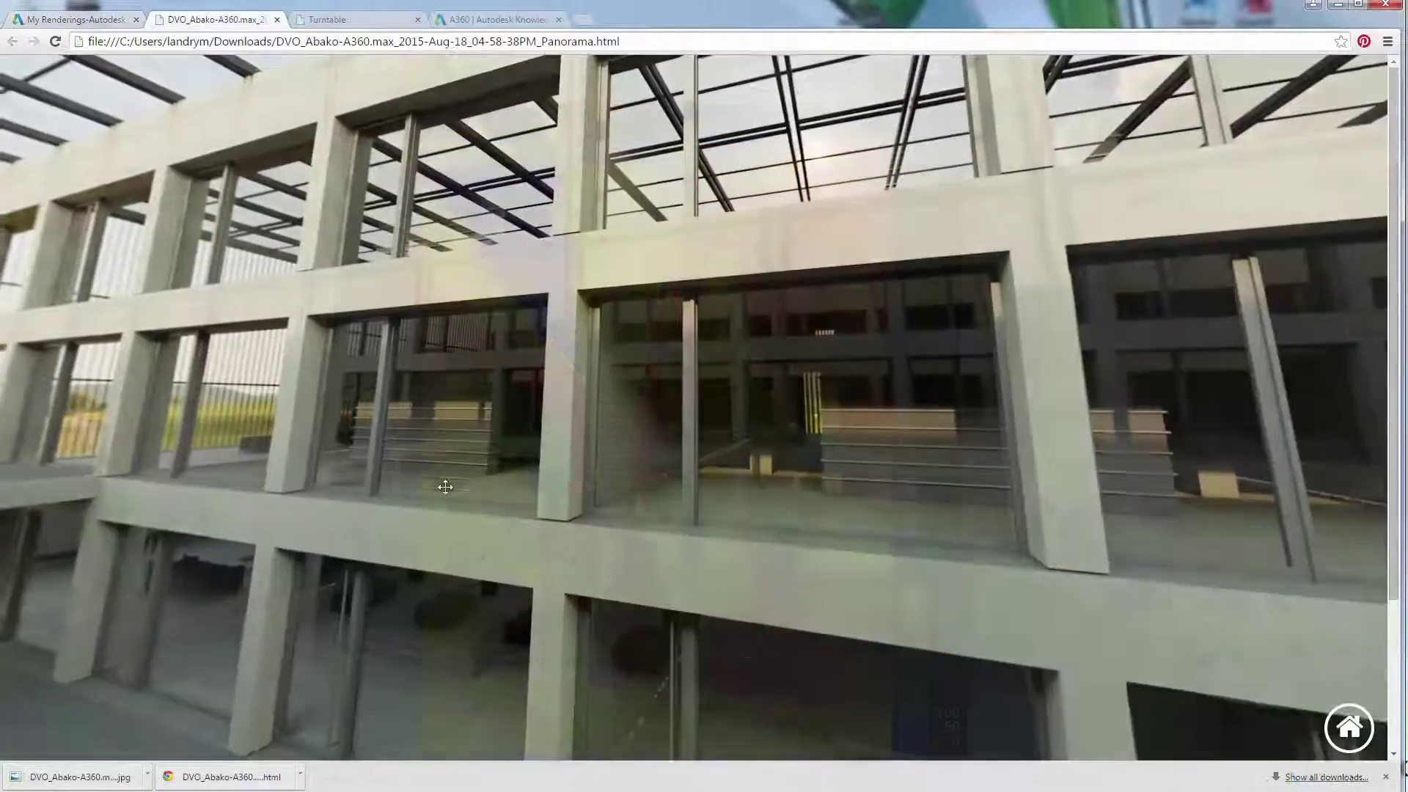
drag(443, 487, 675, 513)
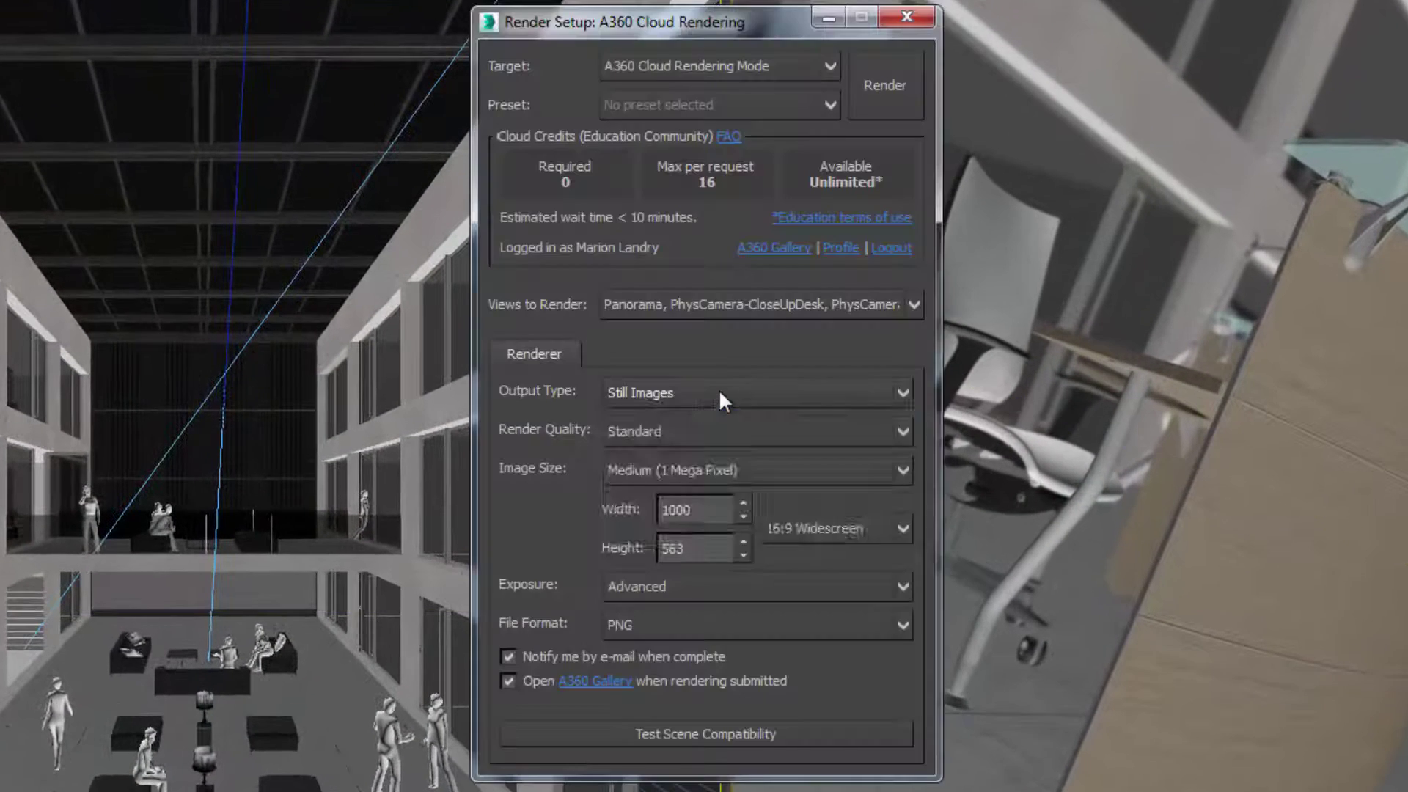
Step: Set the cloud rendering's output type to Interactive Panorama with High render quality, and submit the selected views for rendering
click(722, 396)
click(716, 451)
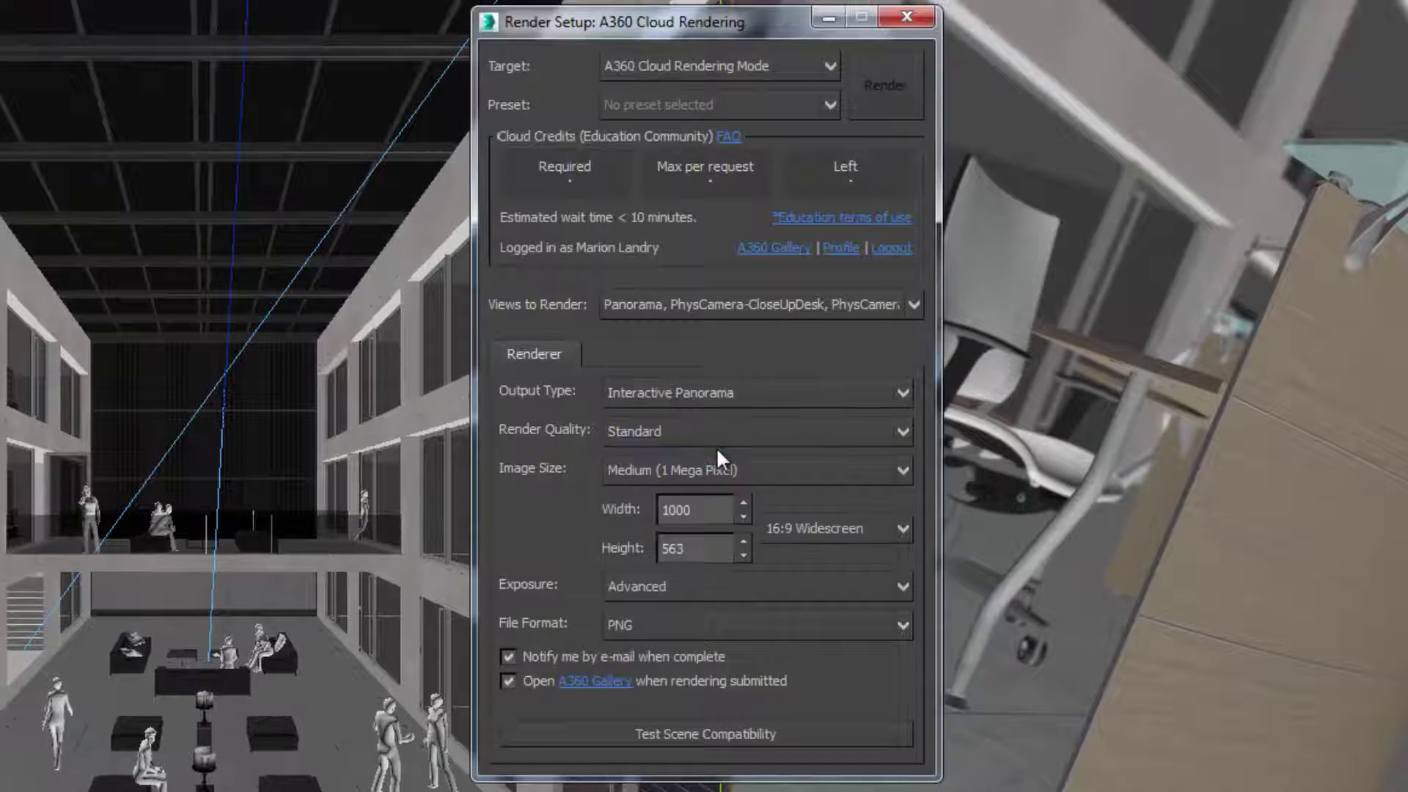
click(713, 434)
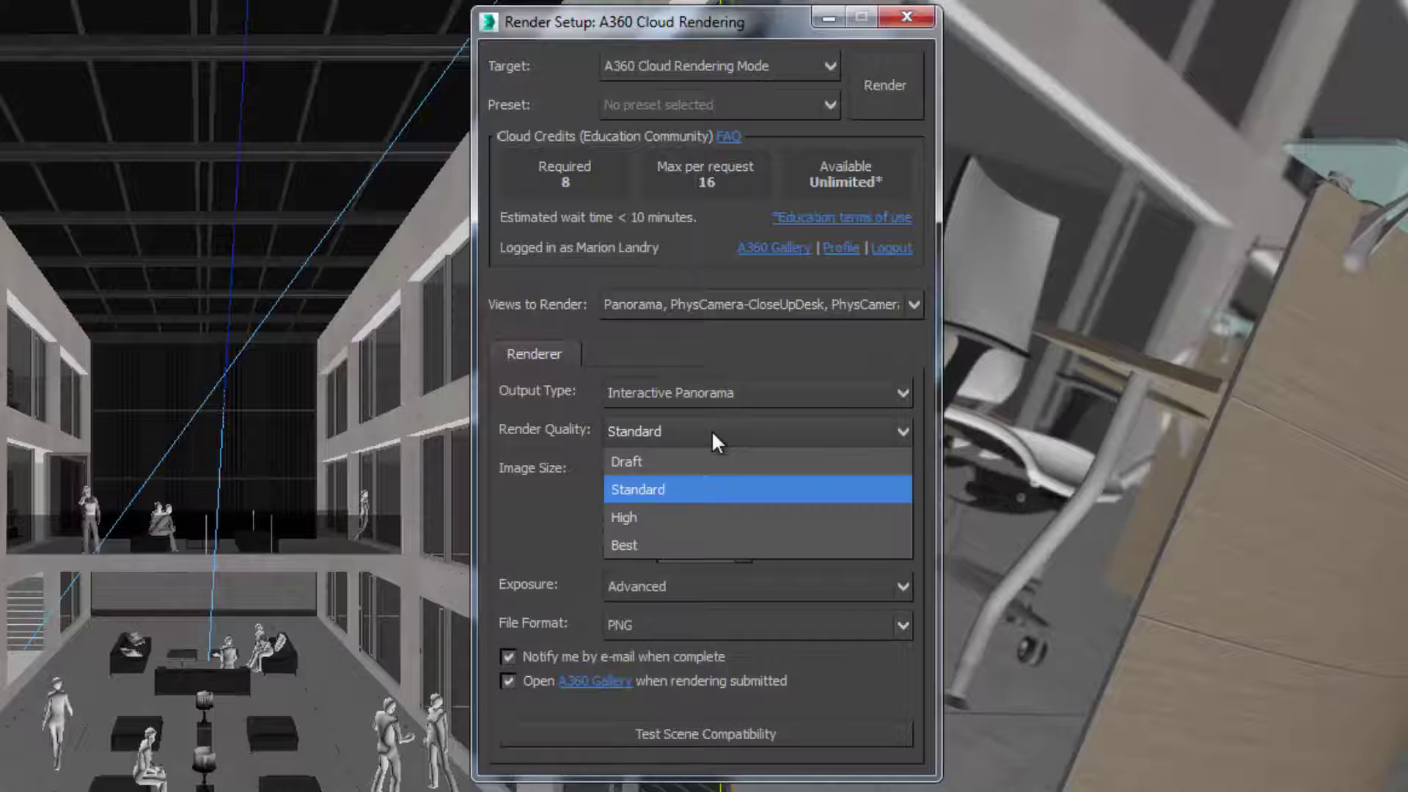
click(712, 517)
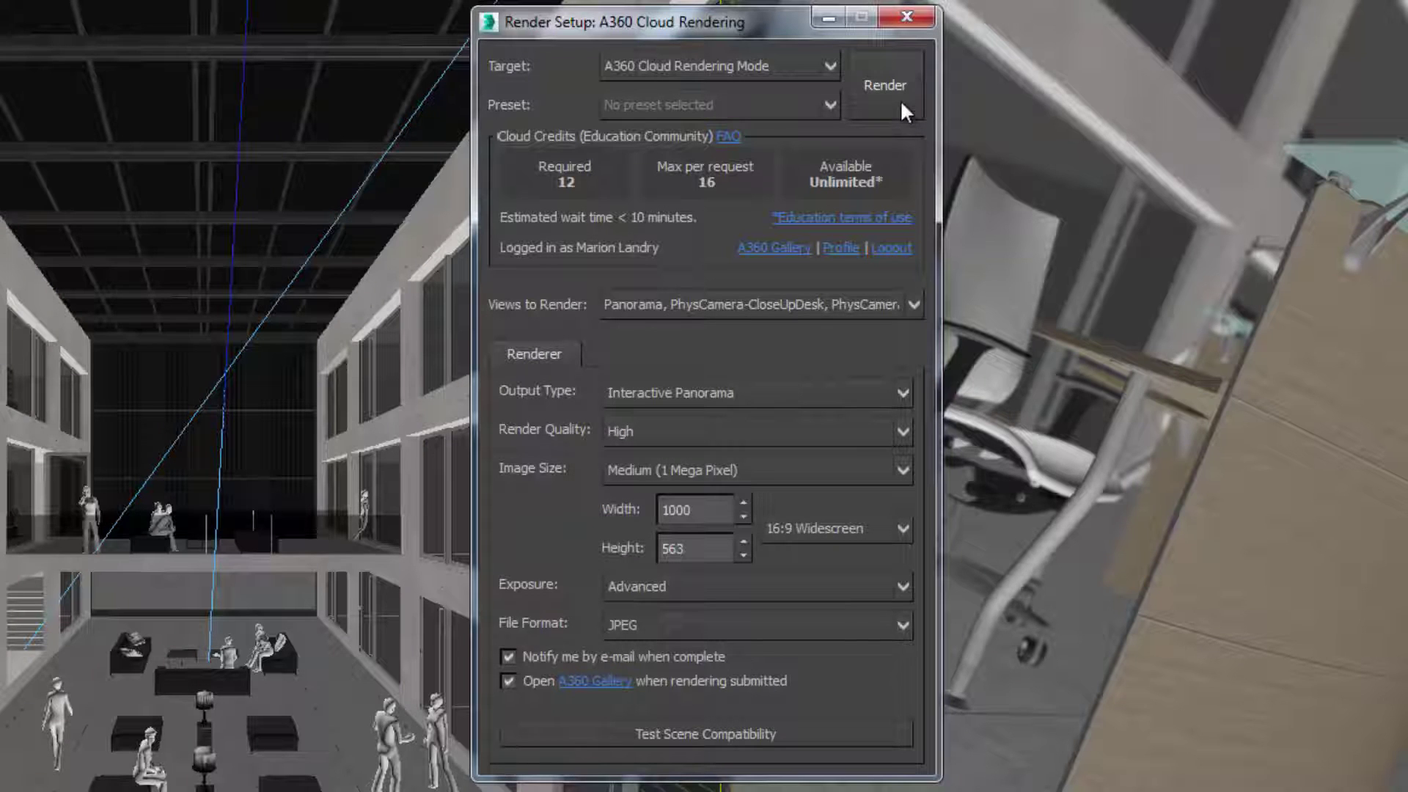
click(905, 110)
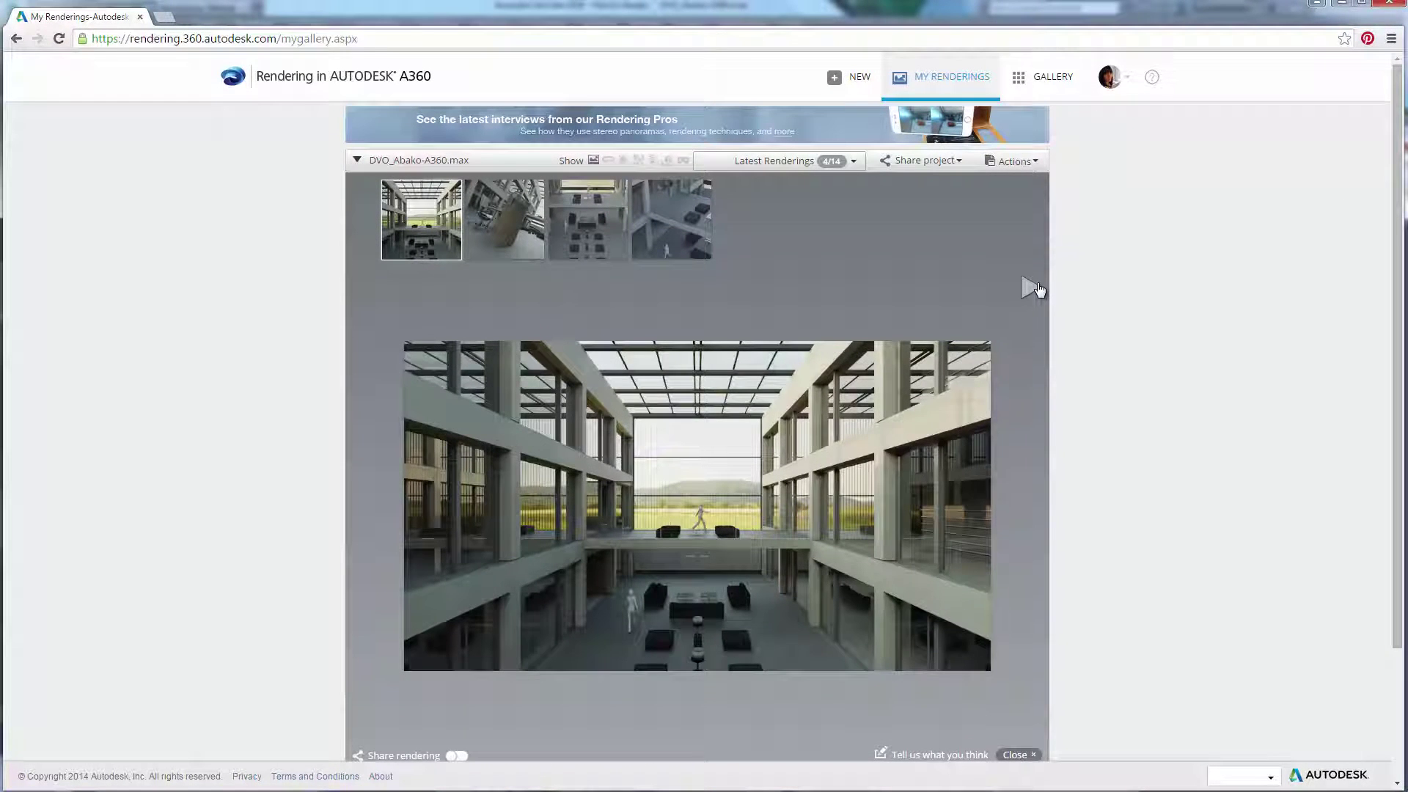
Step: Browse through the finished renderings of the DVO_Abako-A360.max project up to the last image
click(1030, 288)
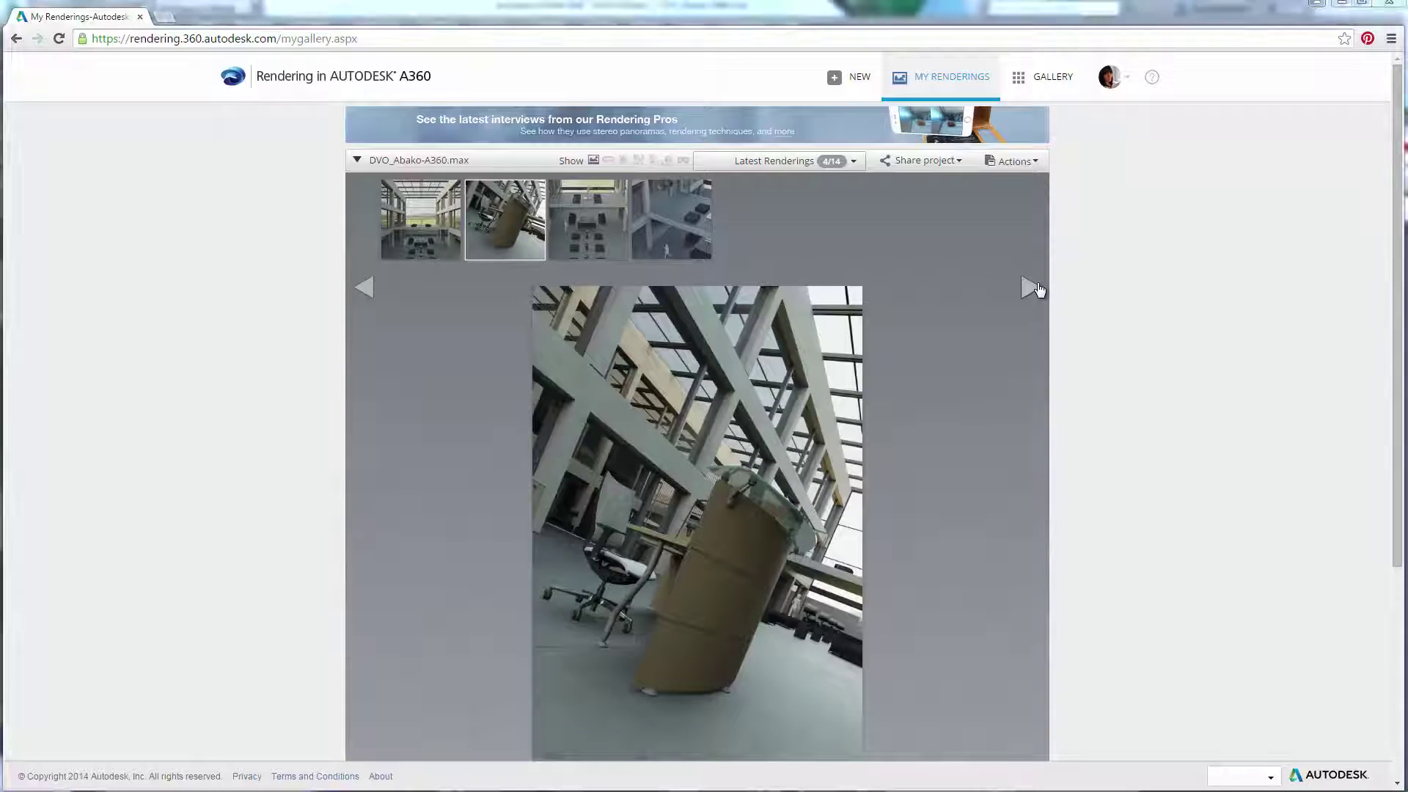
click(1031, 287)
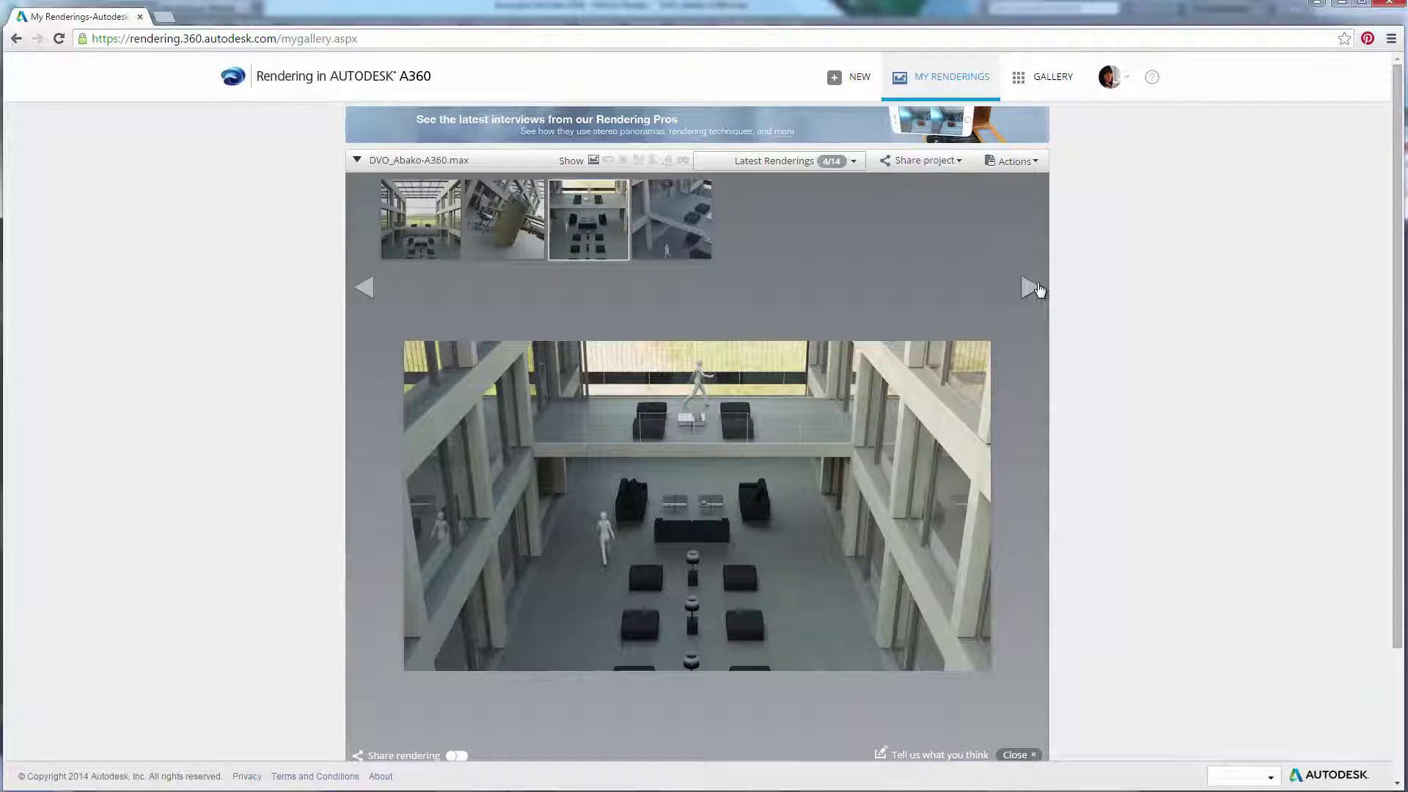
click(1030, 288)
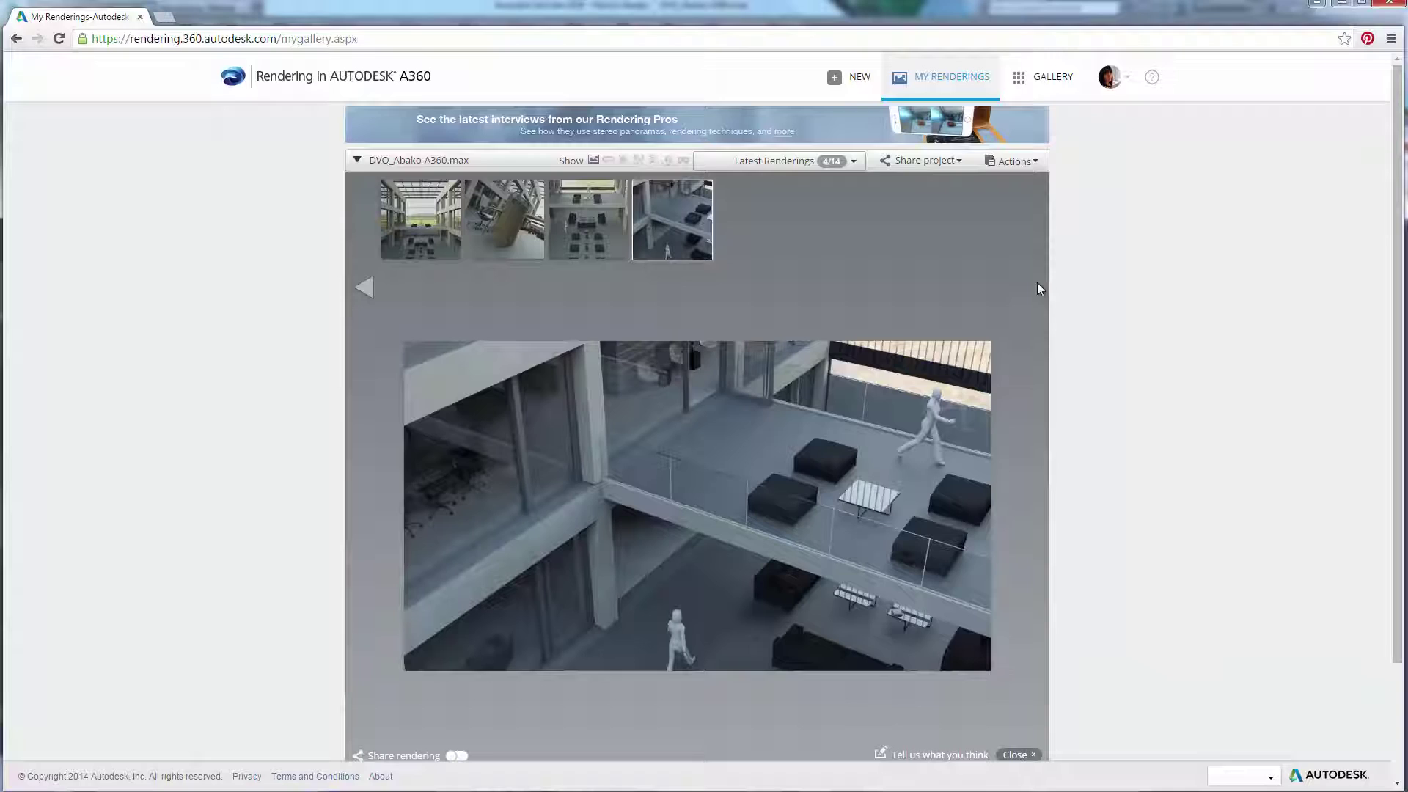
click(1037, 283)
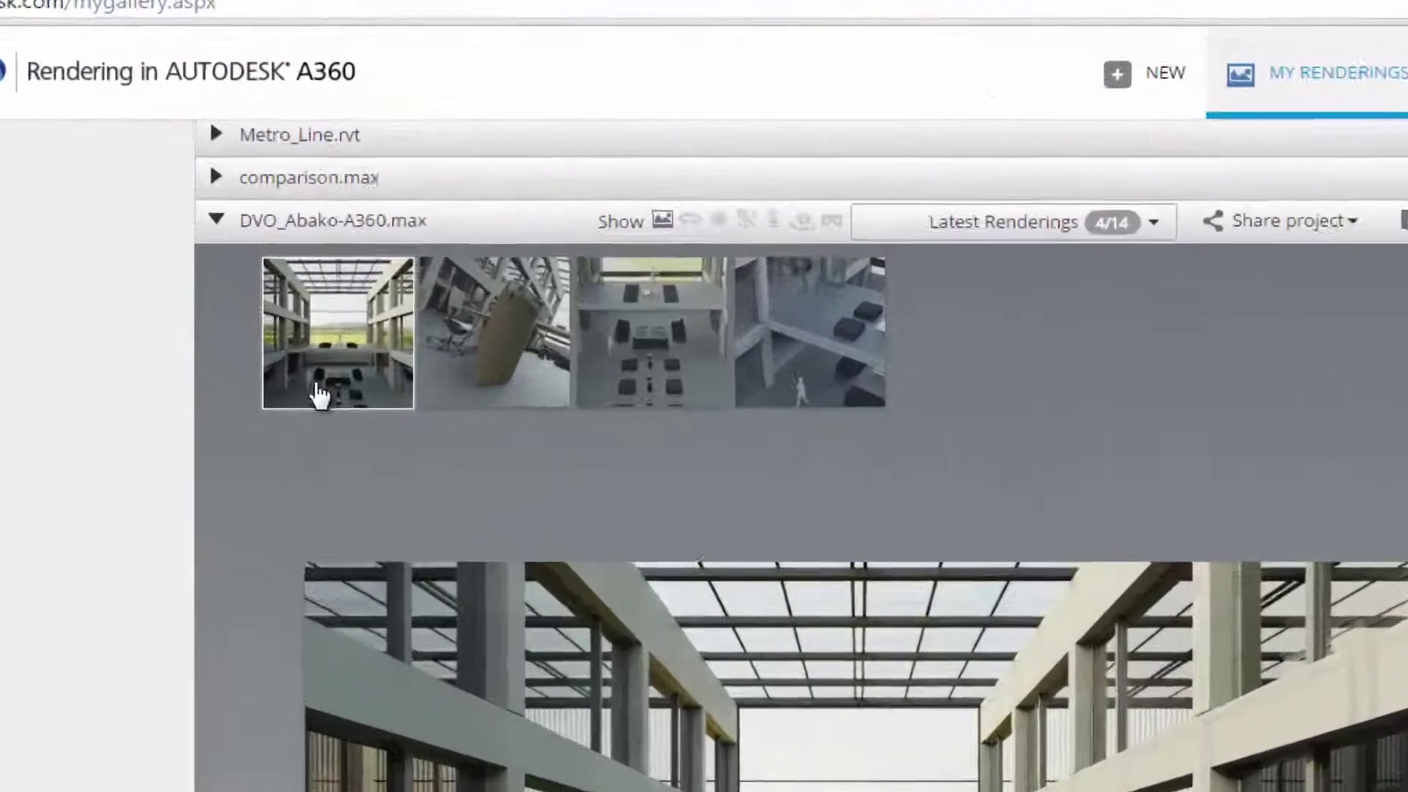
Step: Render the first DVO_Abako-A360.max image as a panorama with Final quality and a width of 1500 px
mouse_move(403, 268)
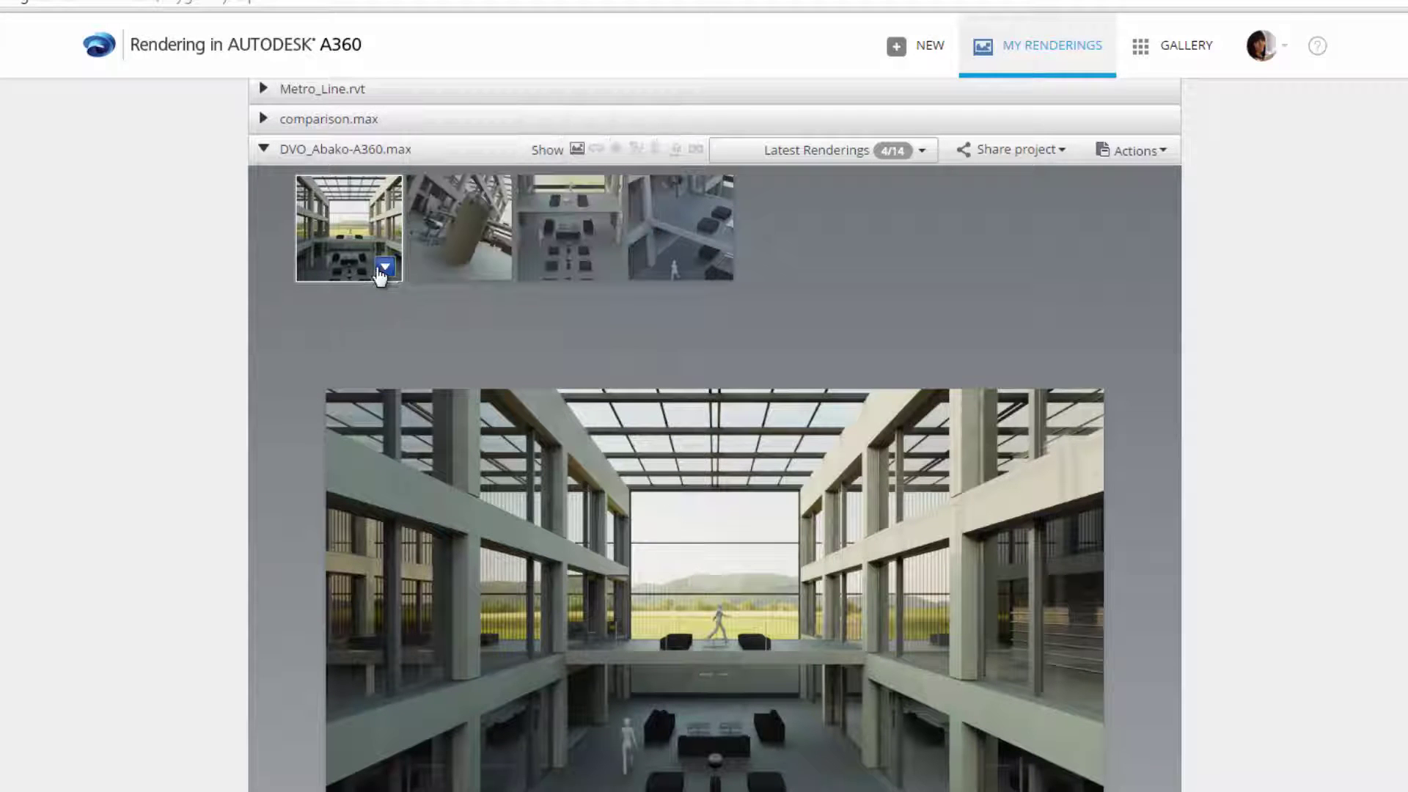
click(385, 267)
mouse_move(392, 320)
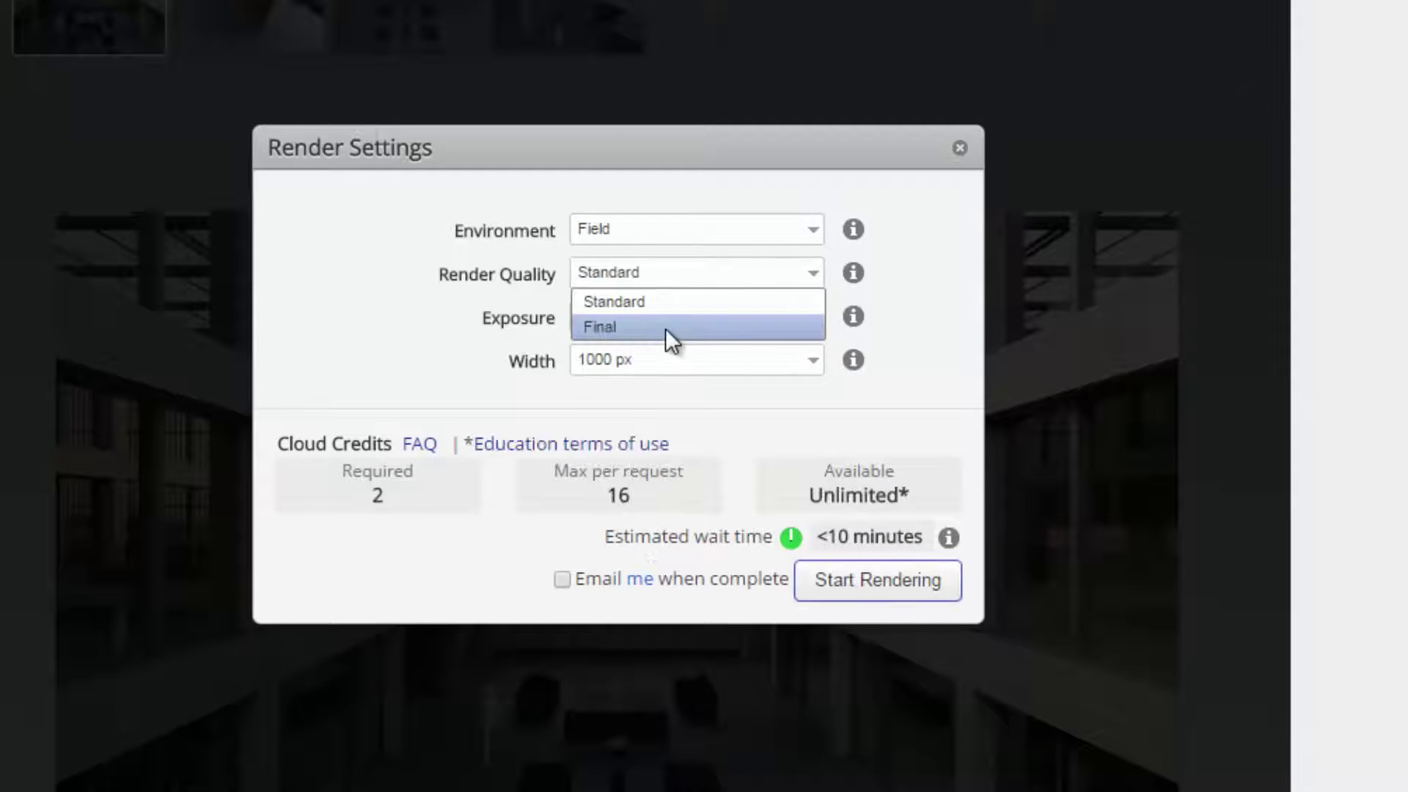
click(666, 330)
click(694, 361)
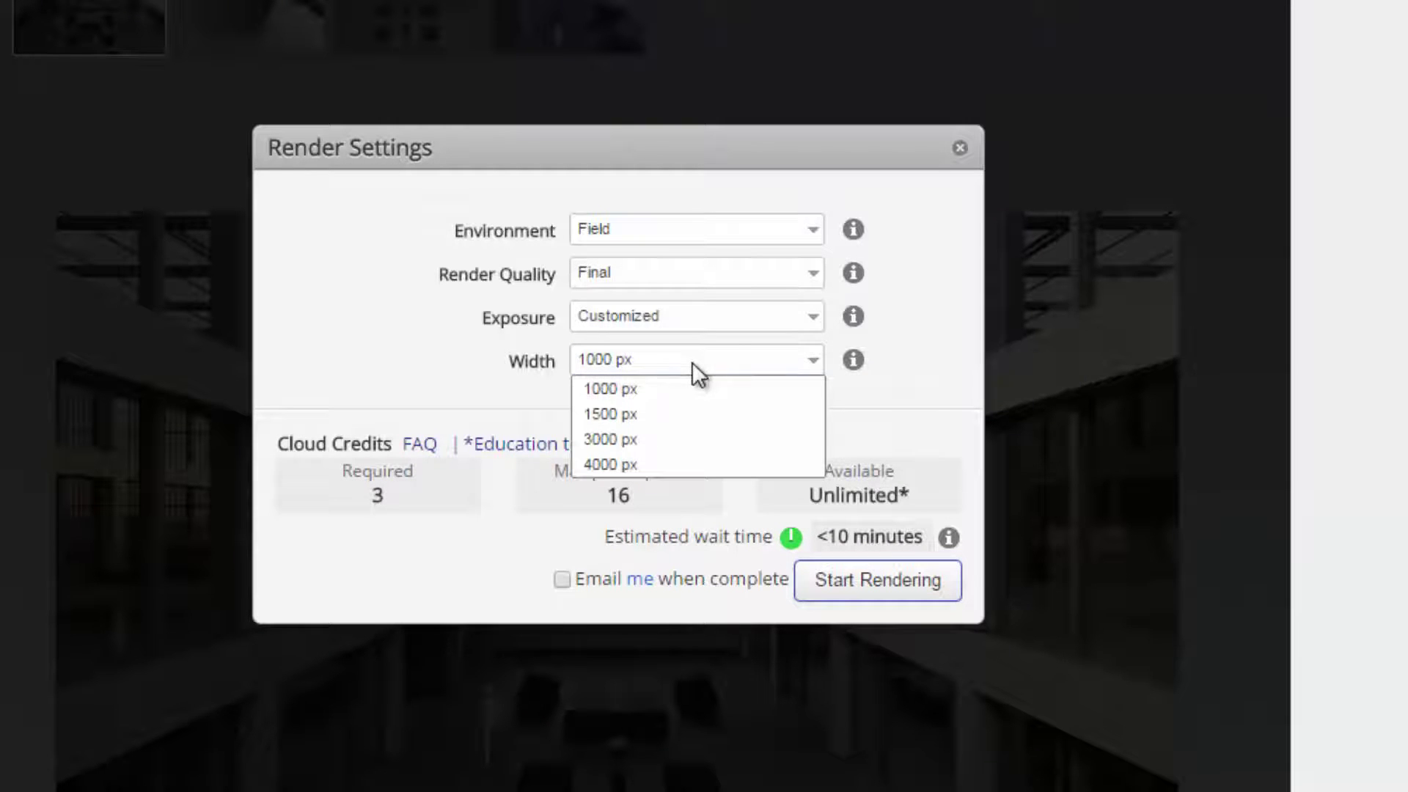
click(660, 414)
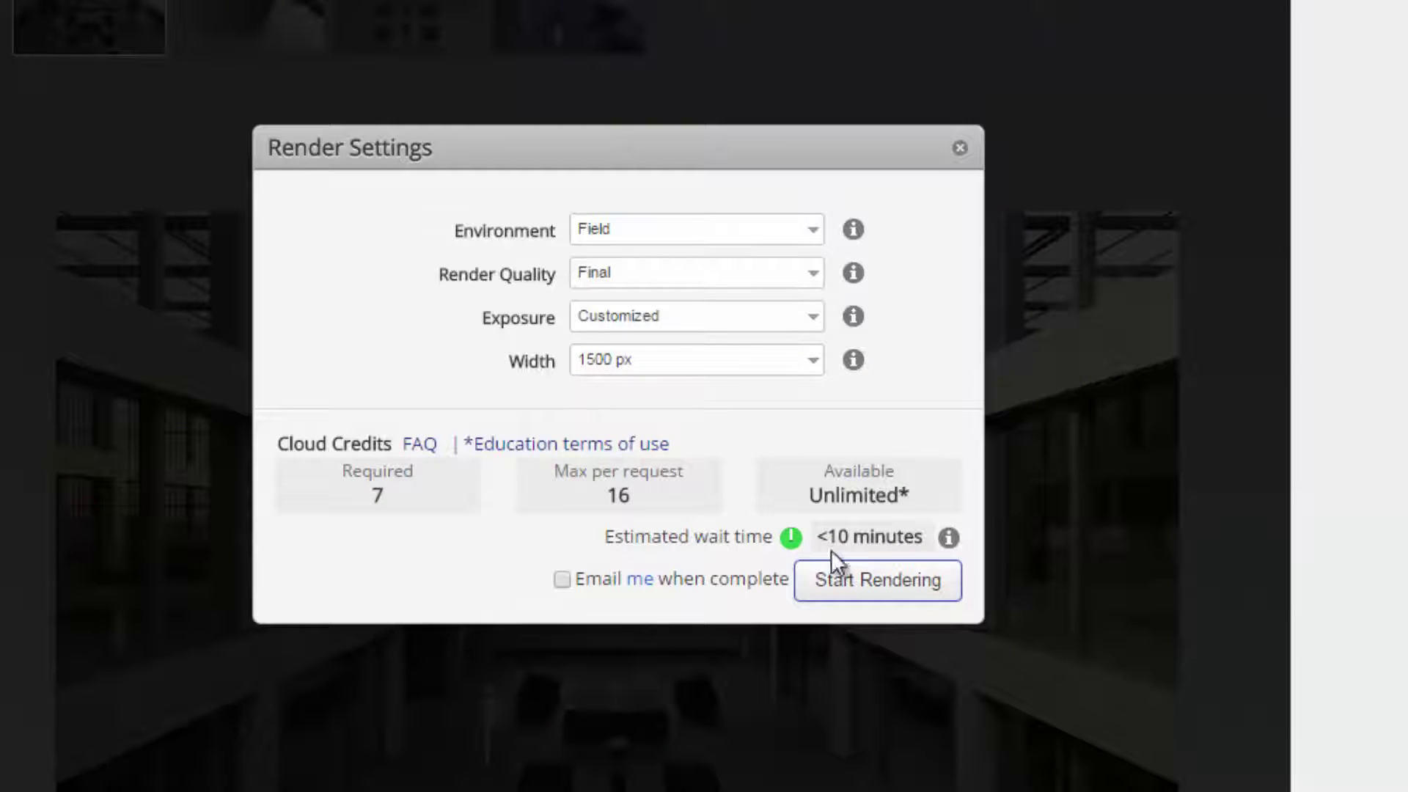
click(859, 586)
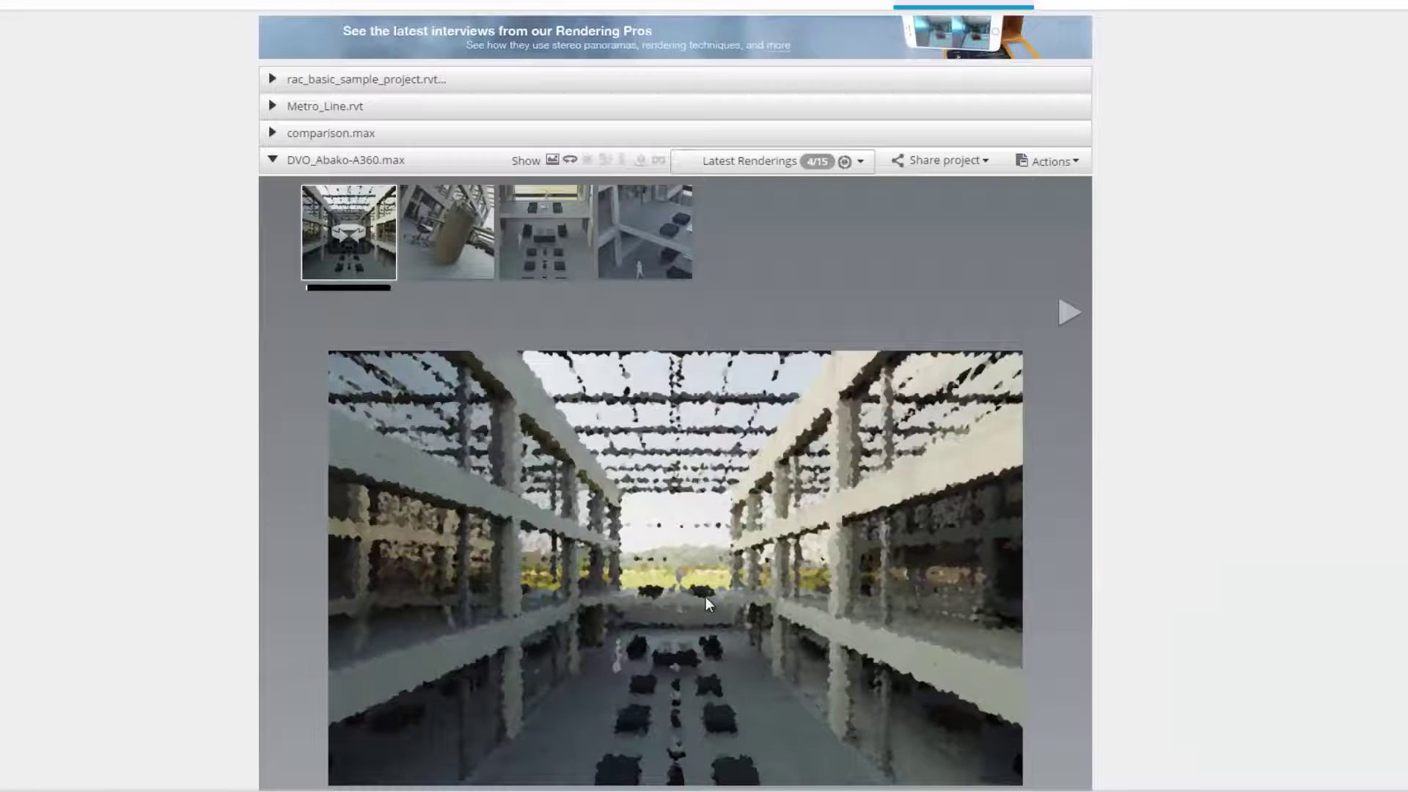
Step: Look around the finished atrium panorama and show all renderings of the DVO_Abako-A360.max project
drag(707, 598, 624, 605)
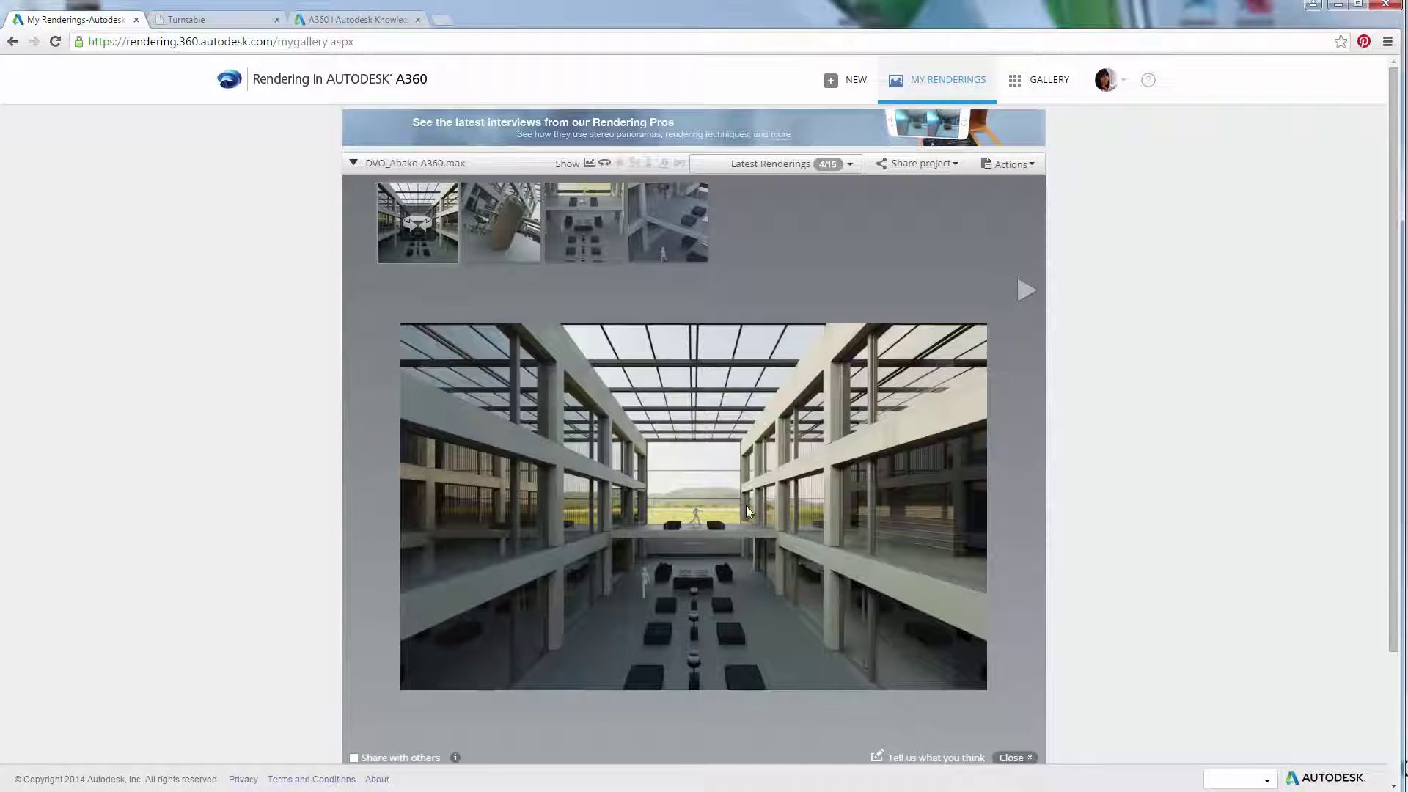
drag(678, 551, 581, 599)
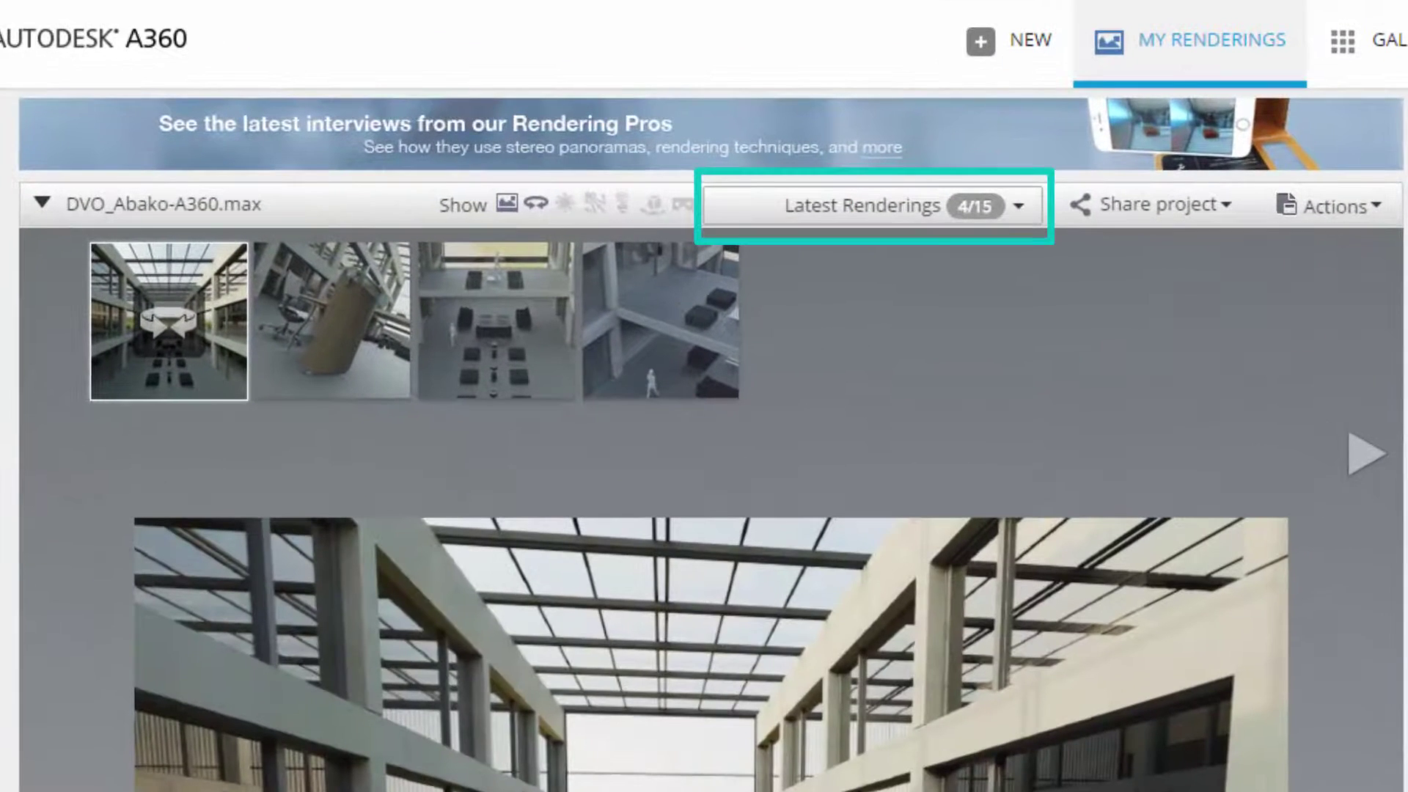
click(1022, 208)
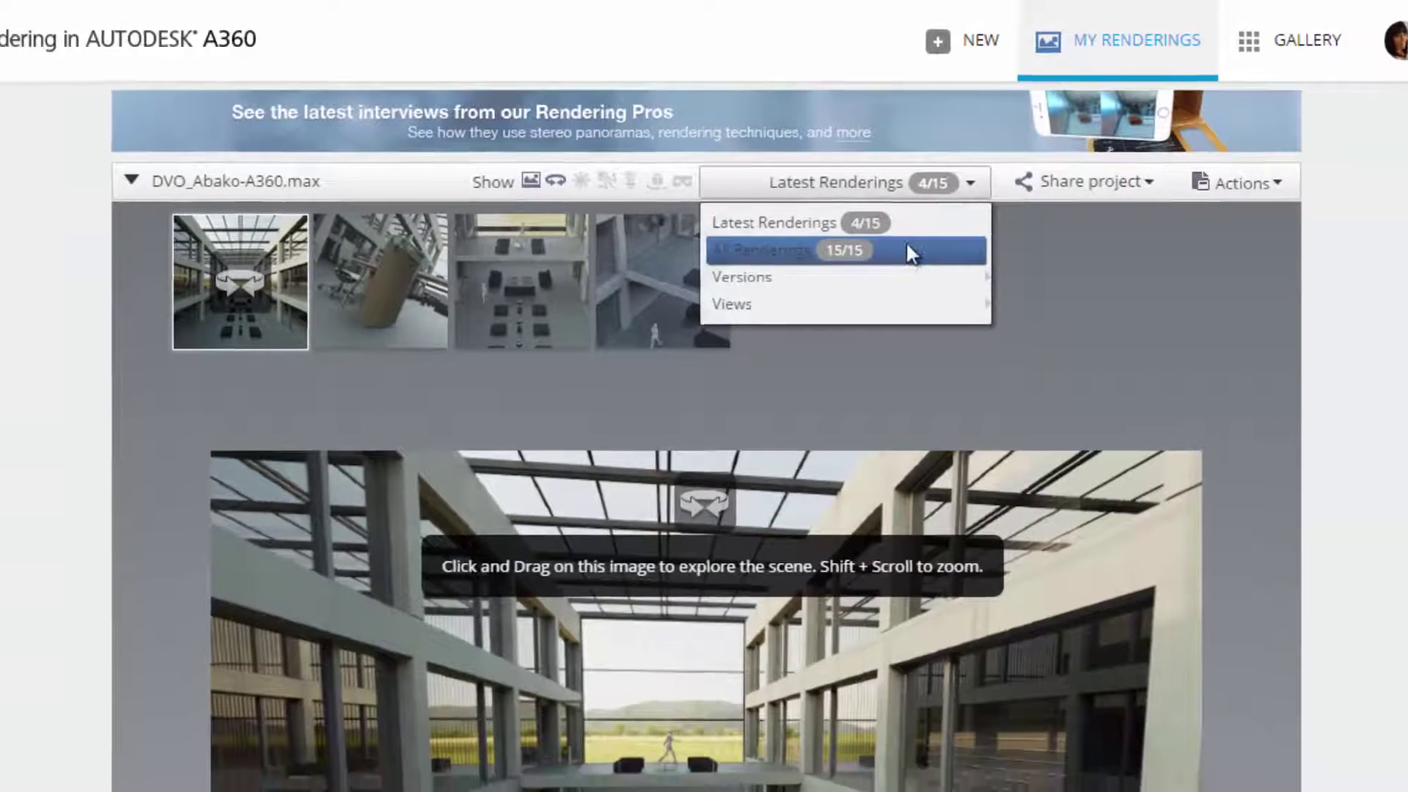
click(912, 252)
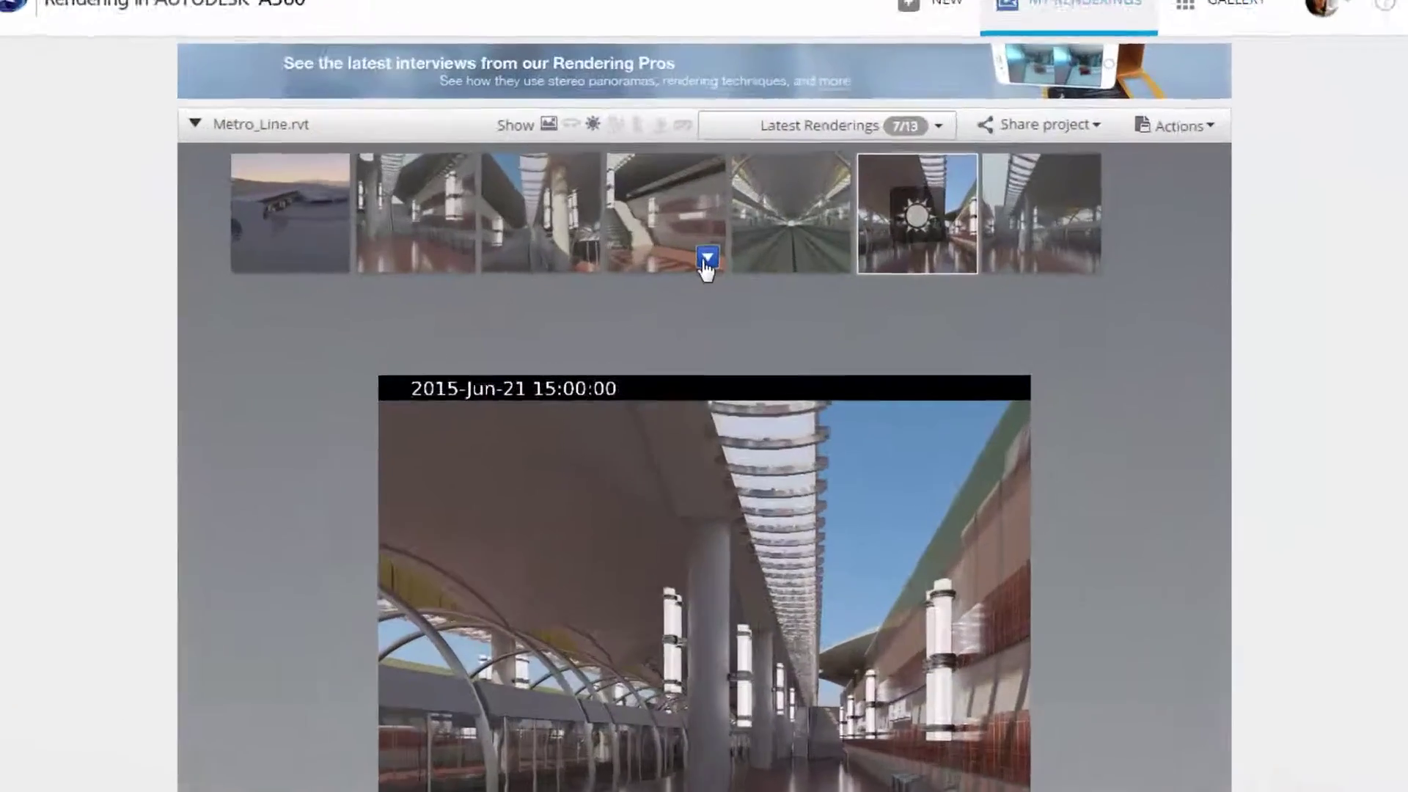
Step: Open the Solar Study render settings for the fourth image of the Metro_Line.rvt project
click(698, 243)
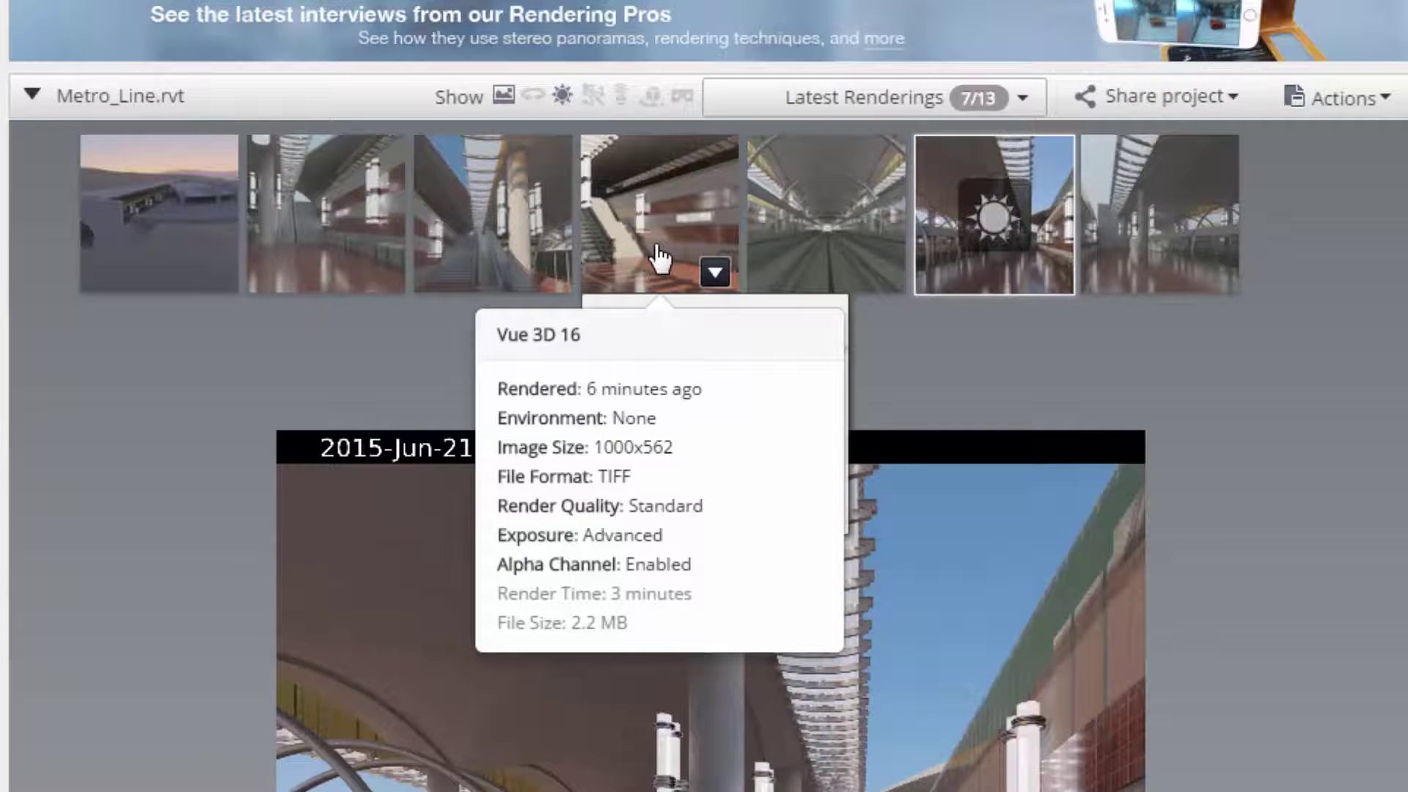
click(715, 274)
mouse_move(708, 359)
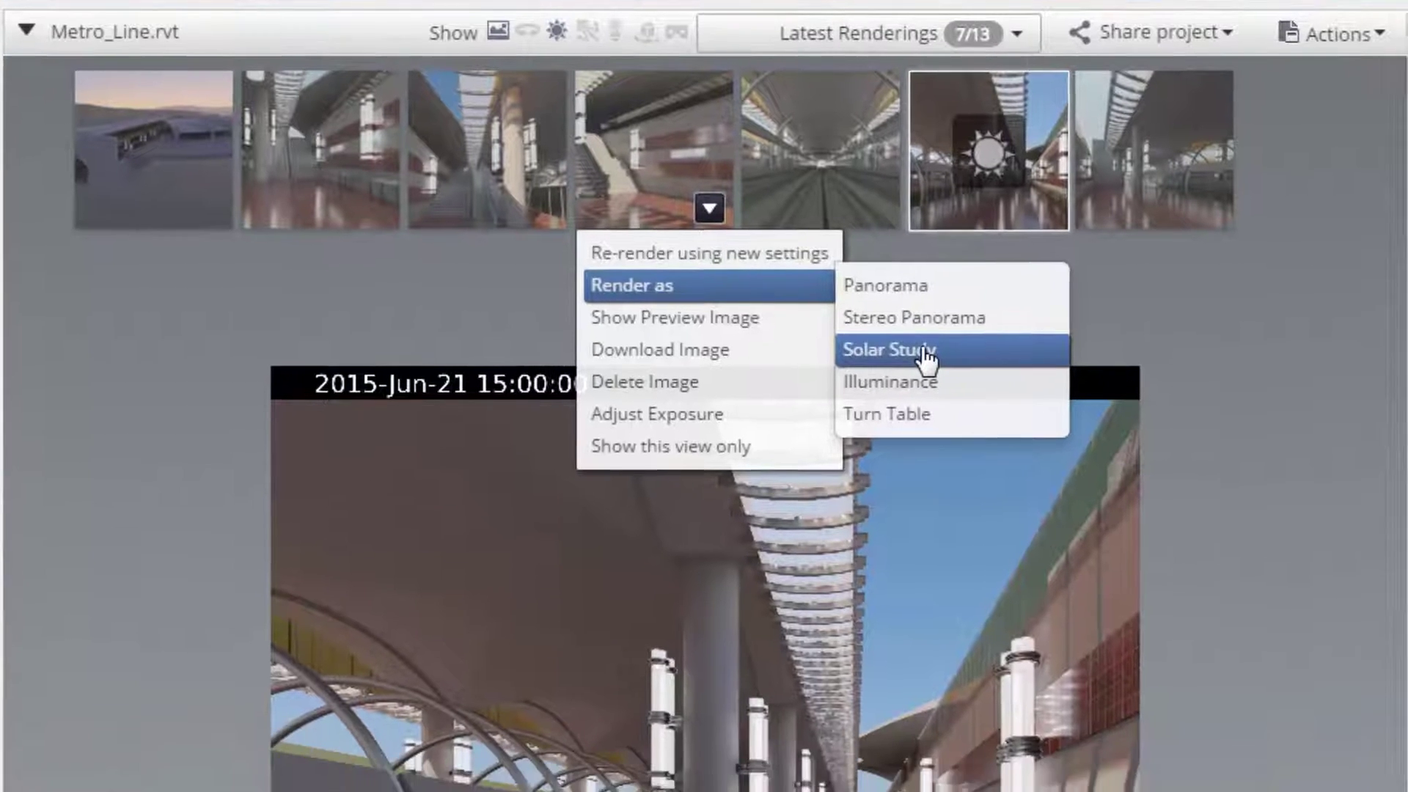
click(933, 424)
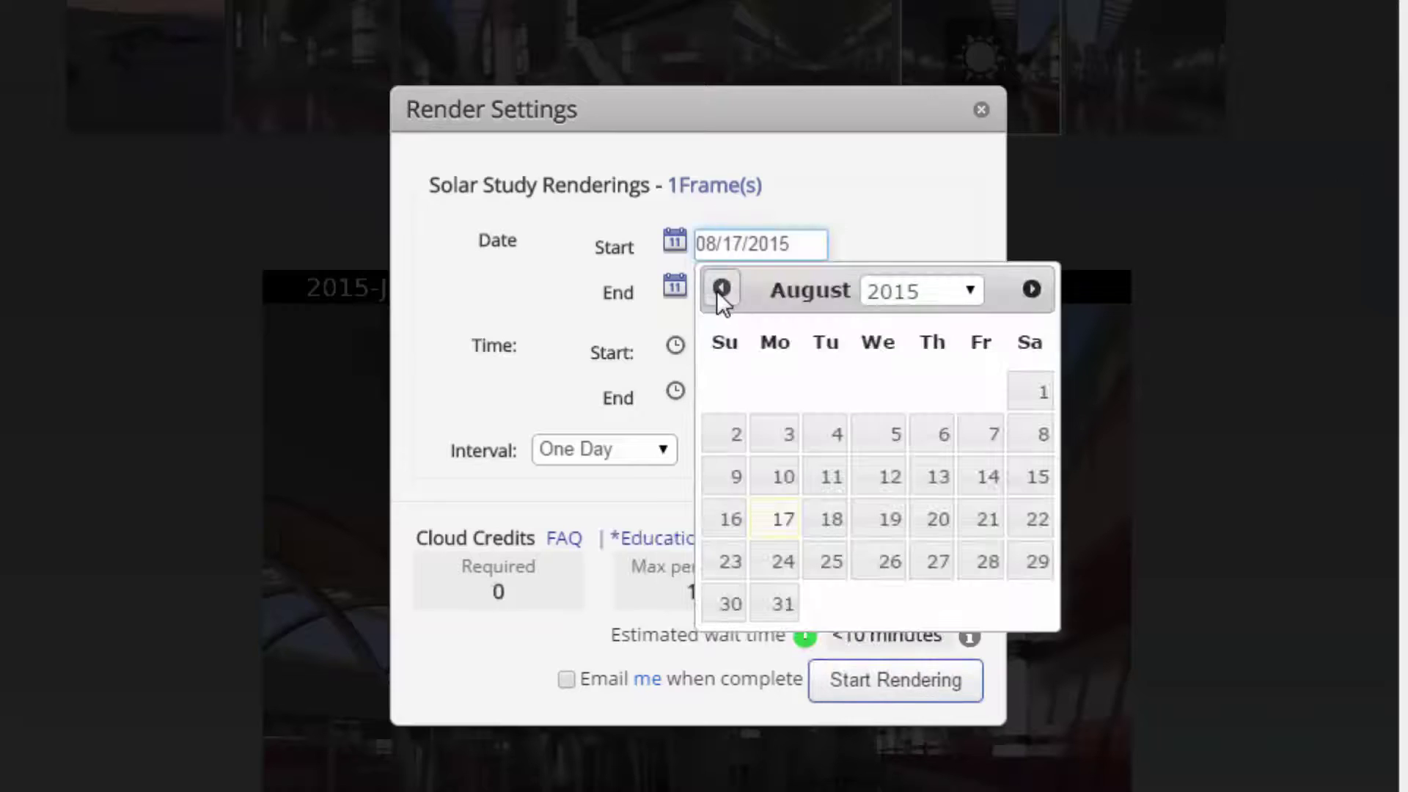
Step: Set the solar study's start and end dates to 06/21/2015 and its end hour to 18
click(721, 290)
click(722, 290)
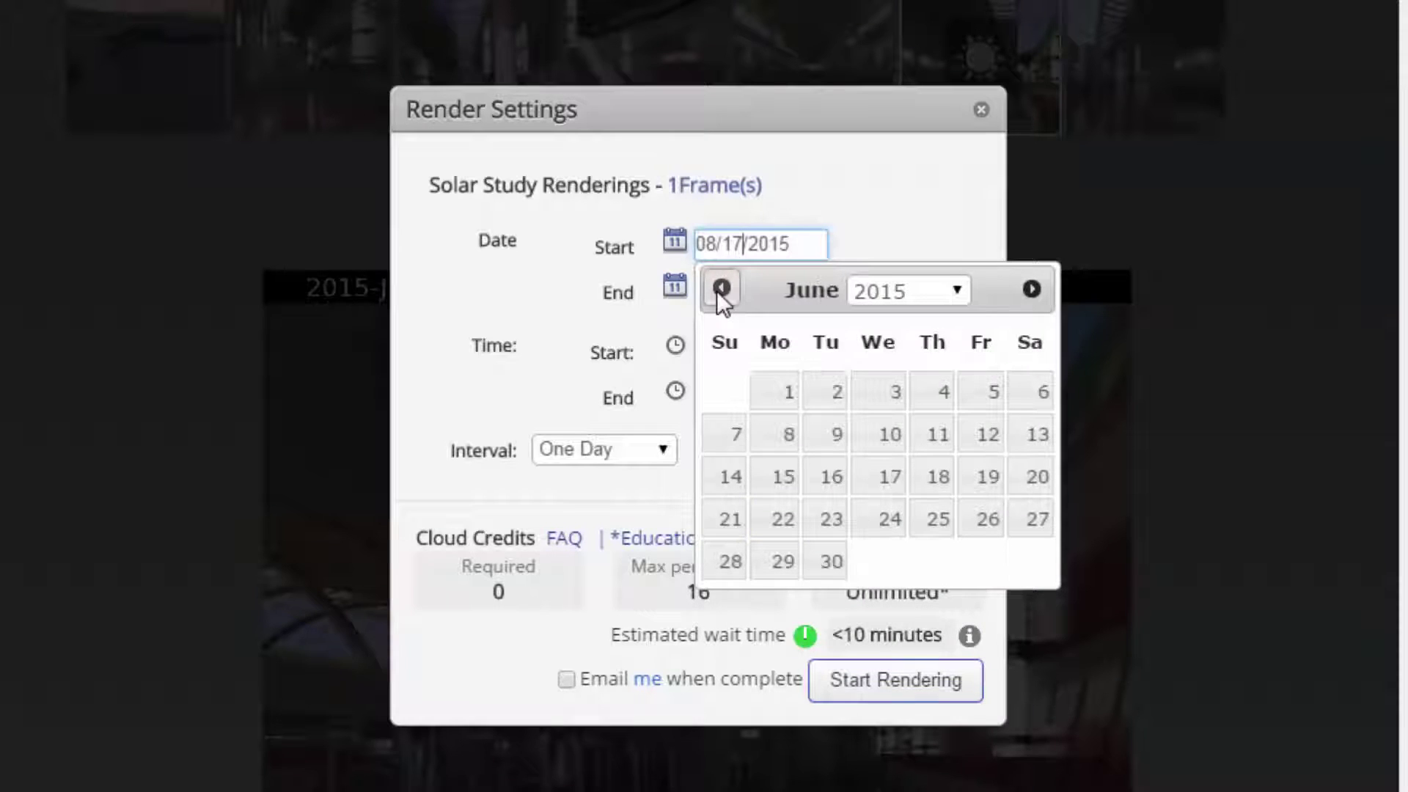
click(731, 519)
click(731, 289)
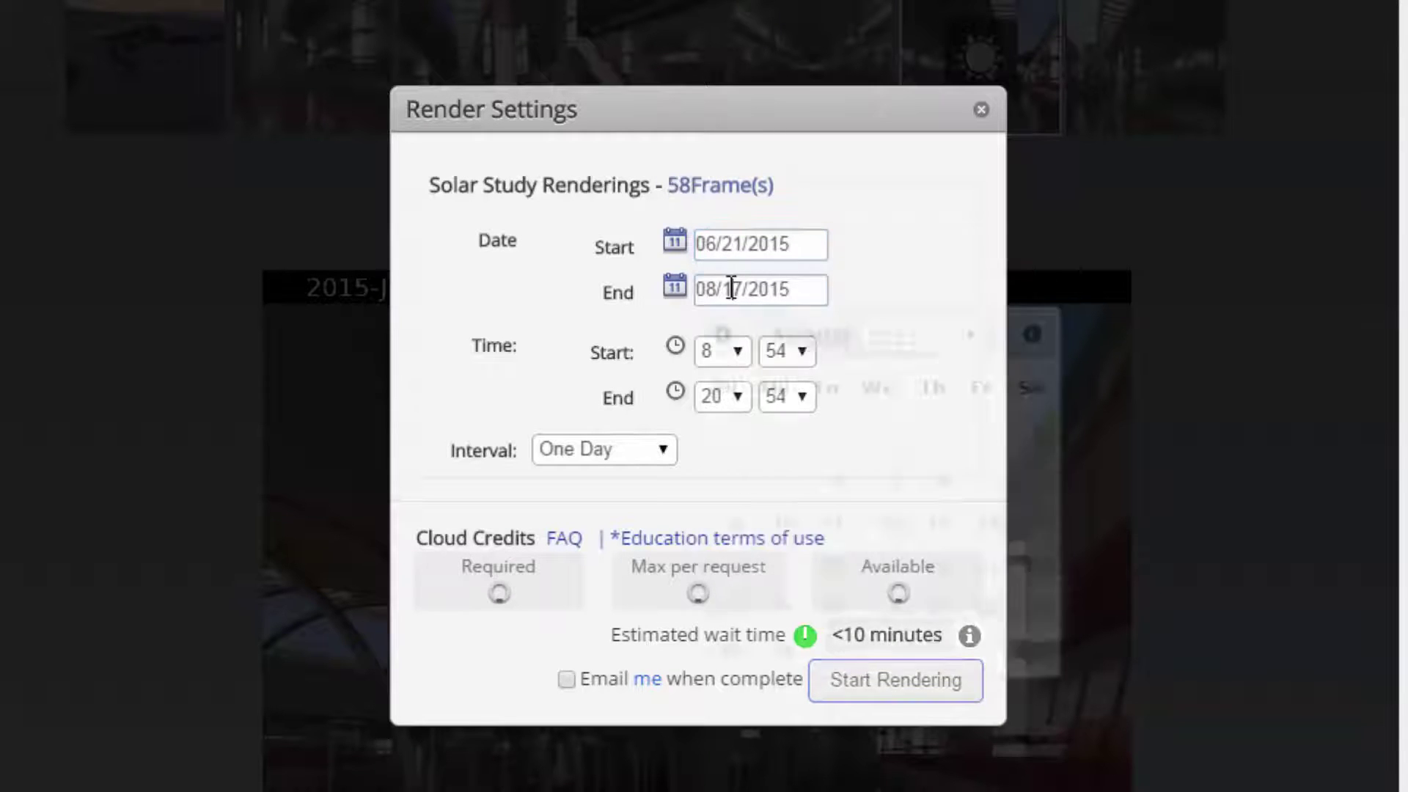
click(729, 335)
click(730, 336)
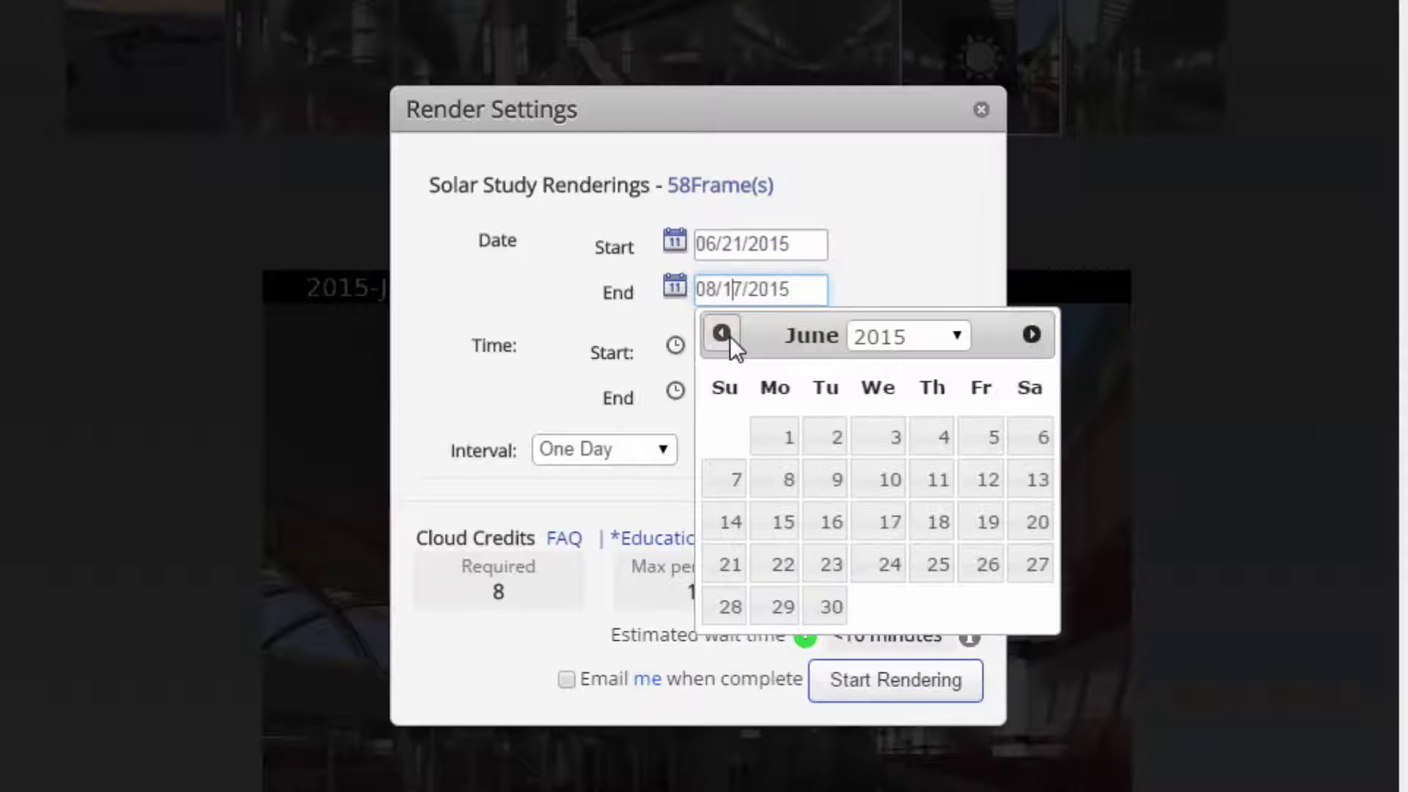
click(729, 568)
click(728, 398)
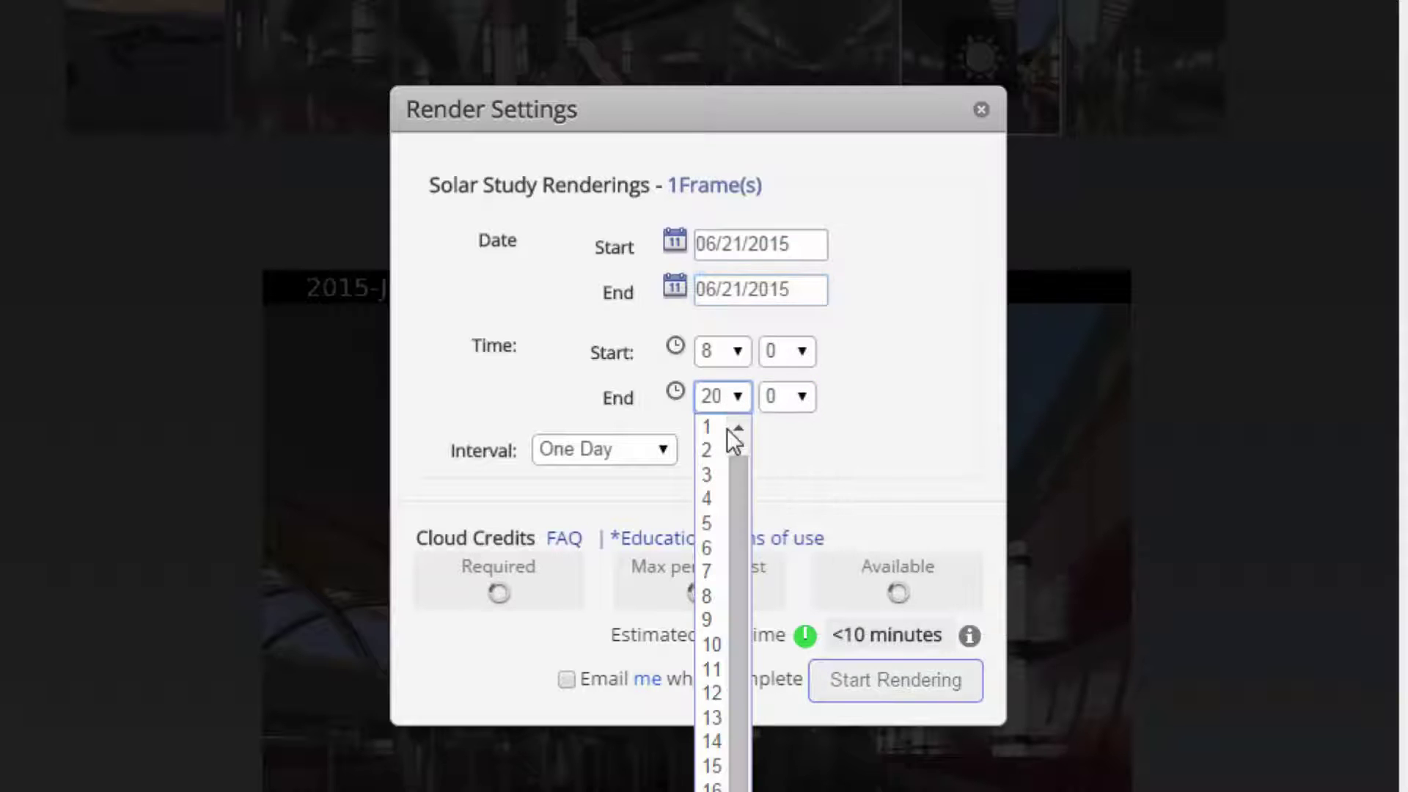
click(712, 440)
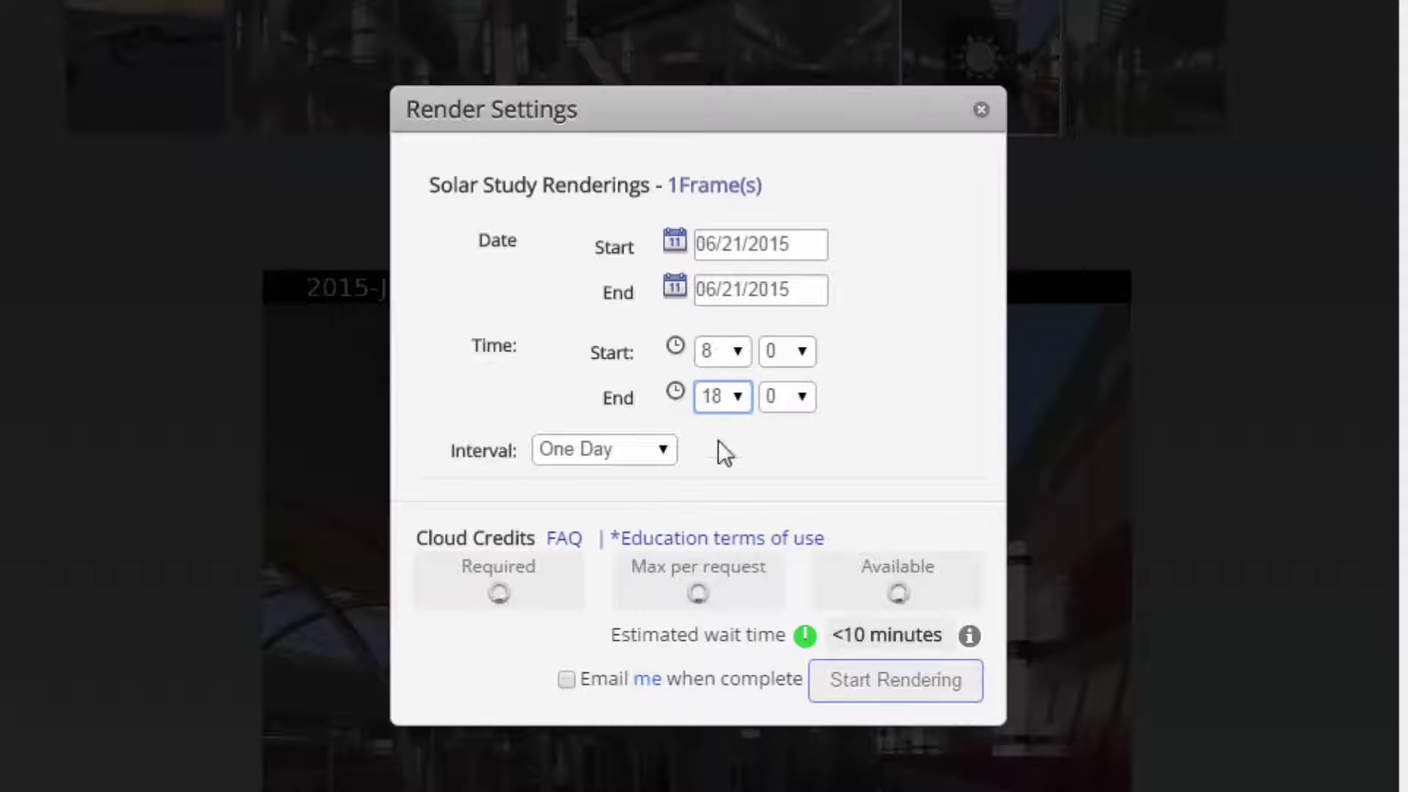
Step: Try solar study intervals of One Hour and 15 Minutes to compare frames and required cloud credits
click(641, 448)
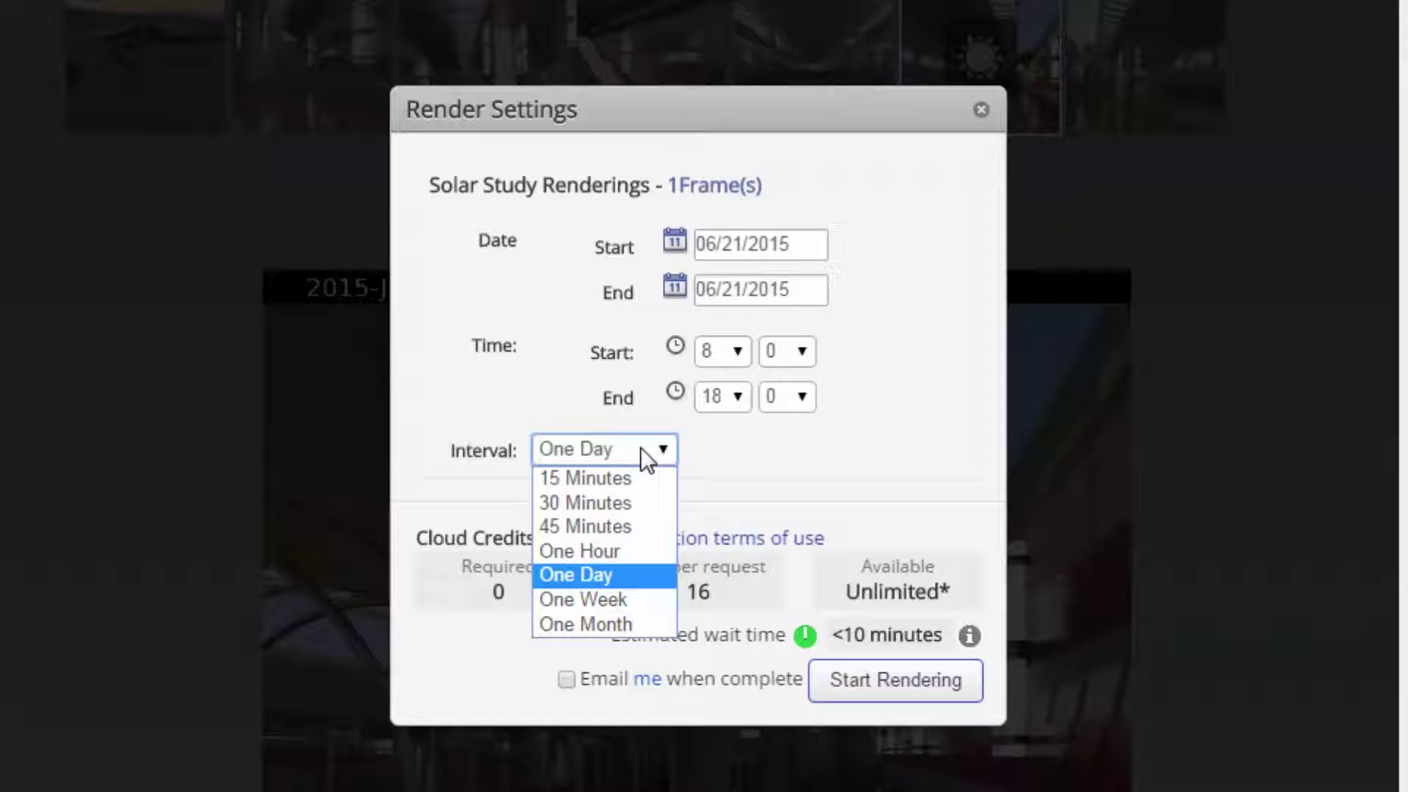
click(630, 550)
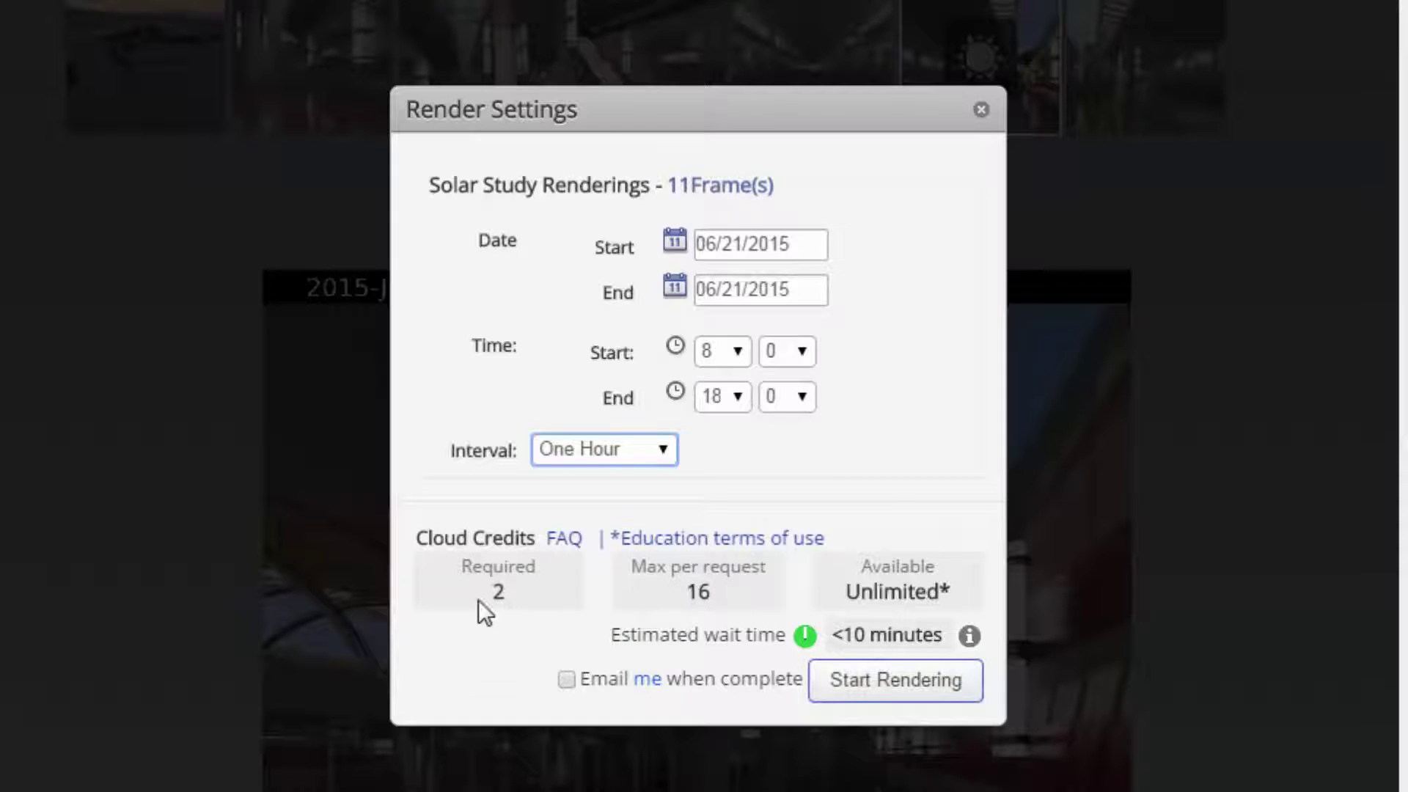
click(639, 444)
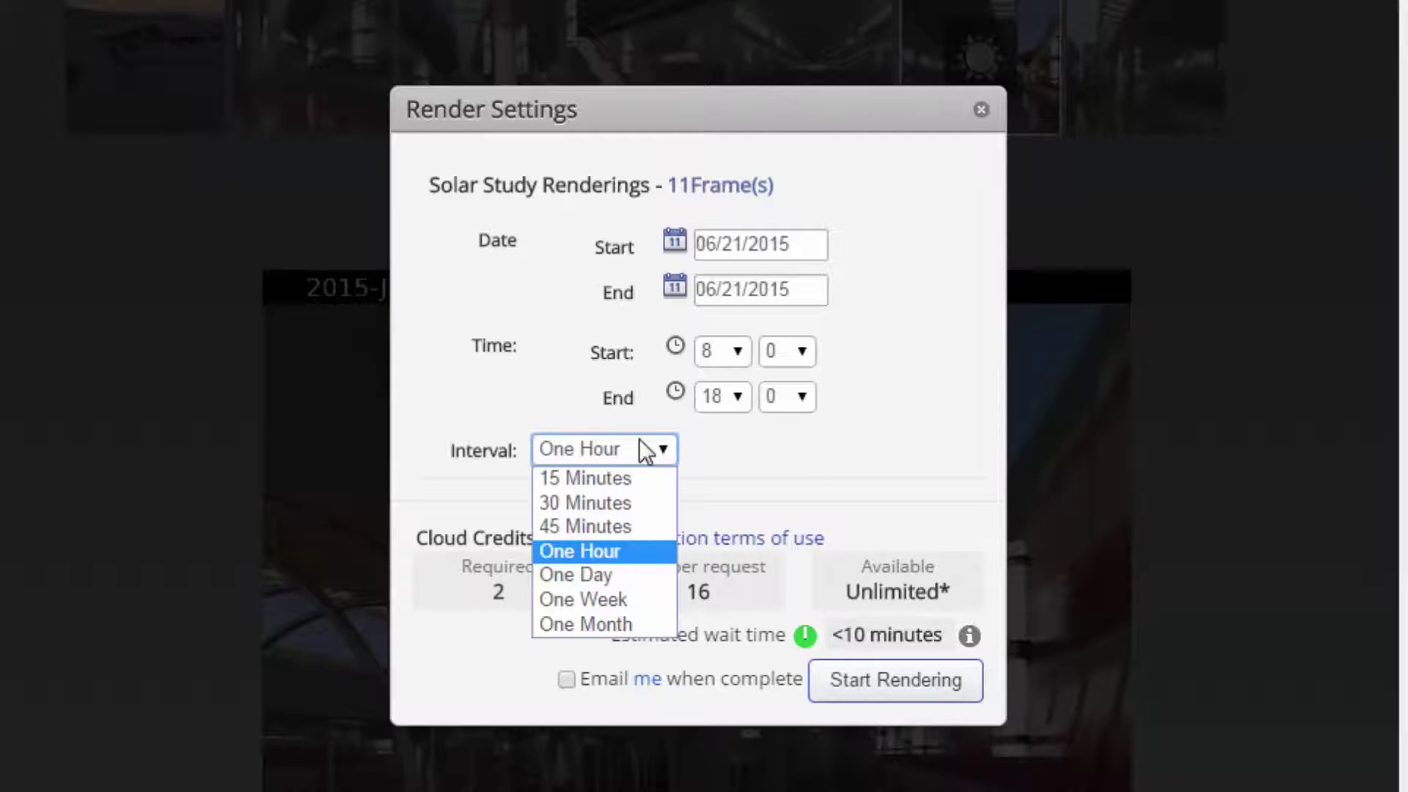
click(624, 480)
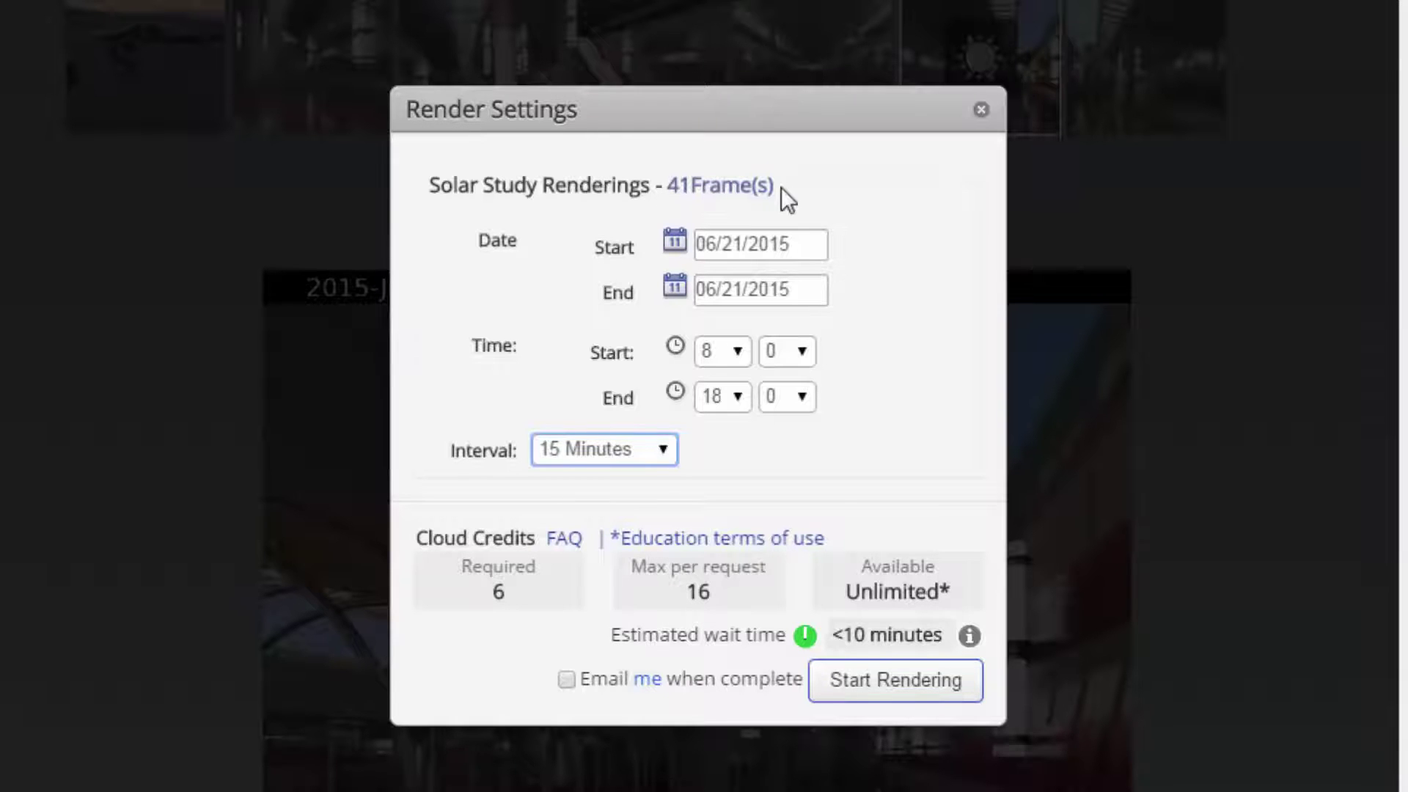
Step: Set the solar study interval to 30 Minutes and start the rendering
click(655, 455)
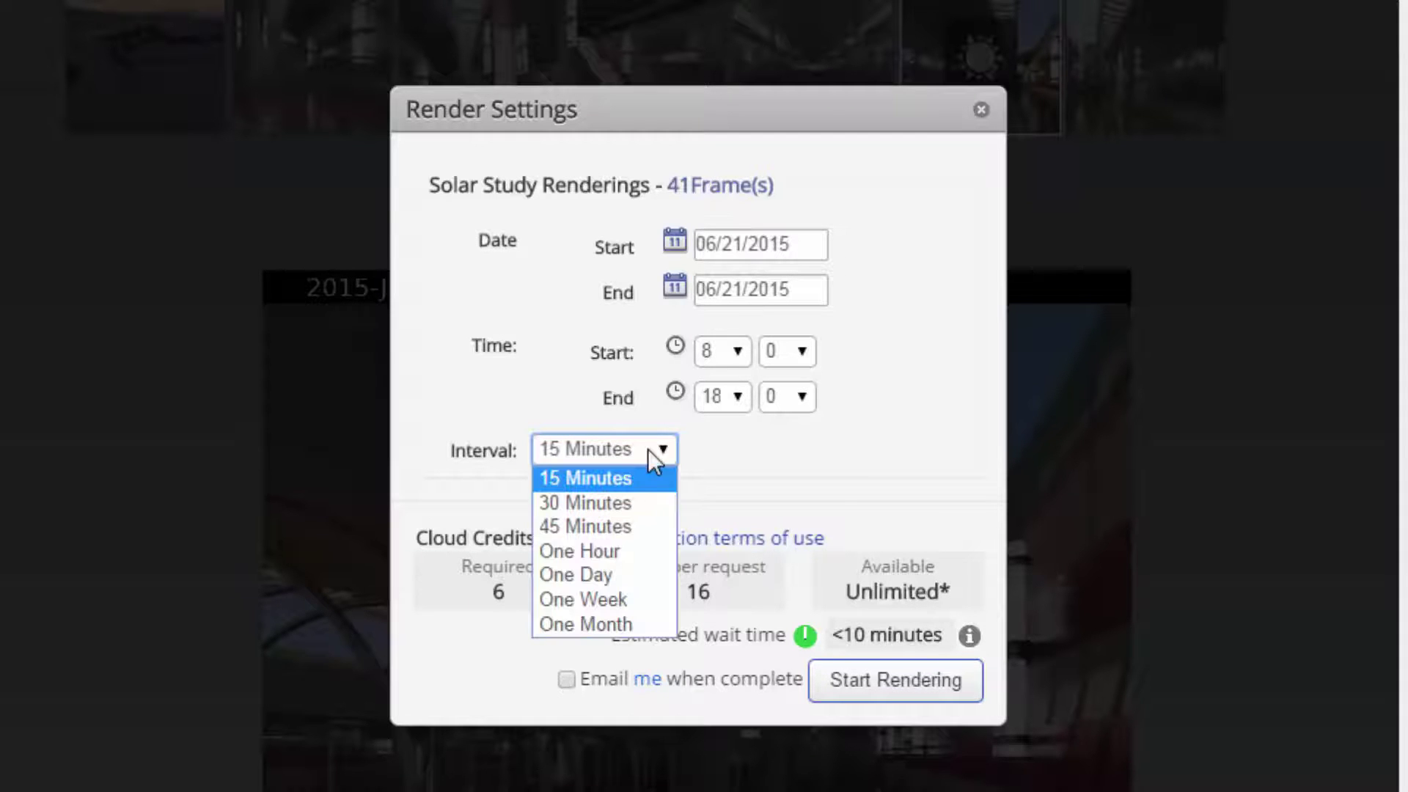
click(609, 499)
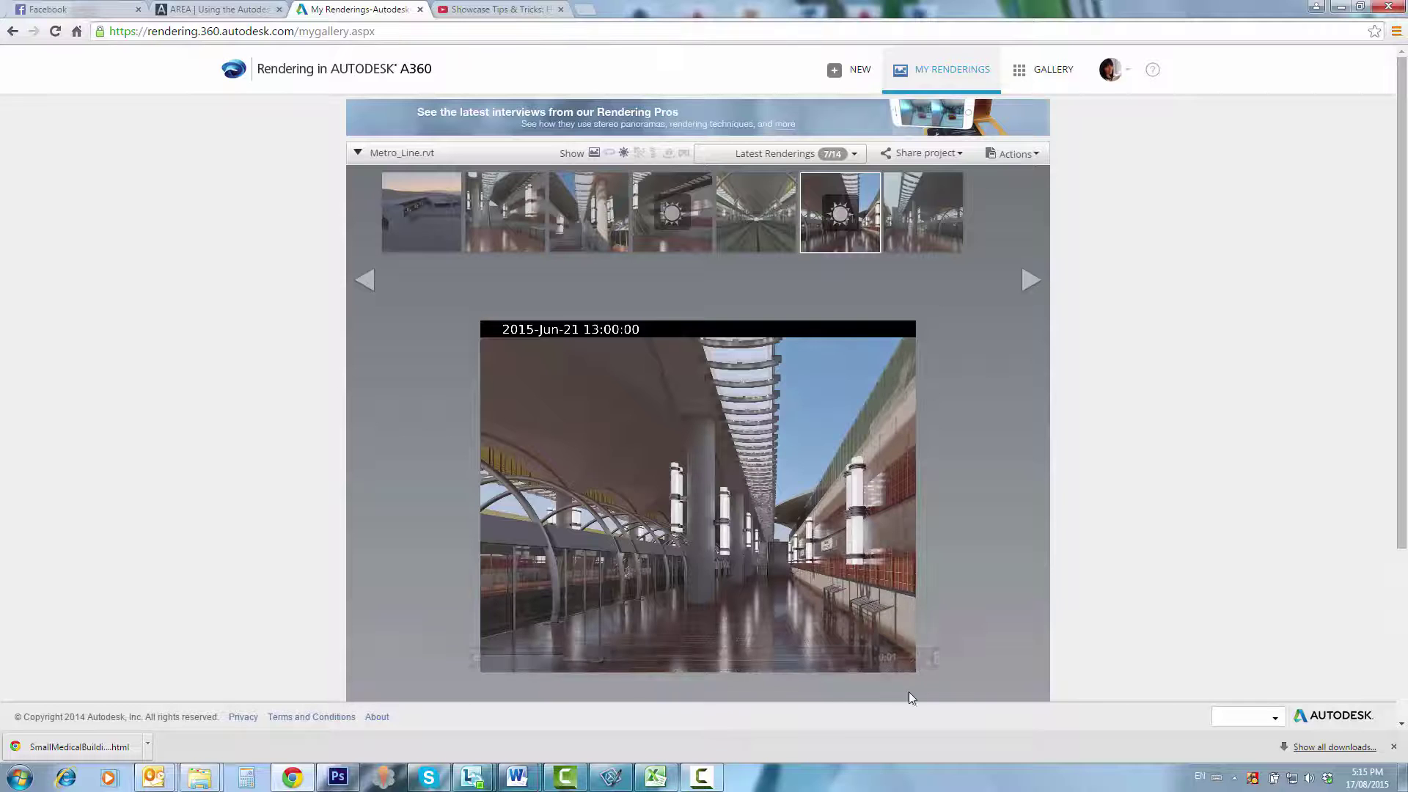
Step: View the Metro_Line.rvt solar study animation of the station platform in full screen
key(F11)
click(941, 612)
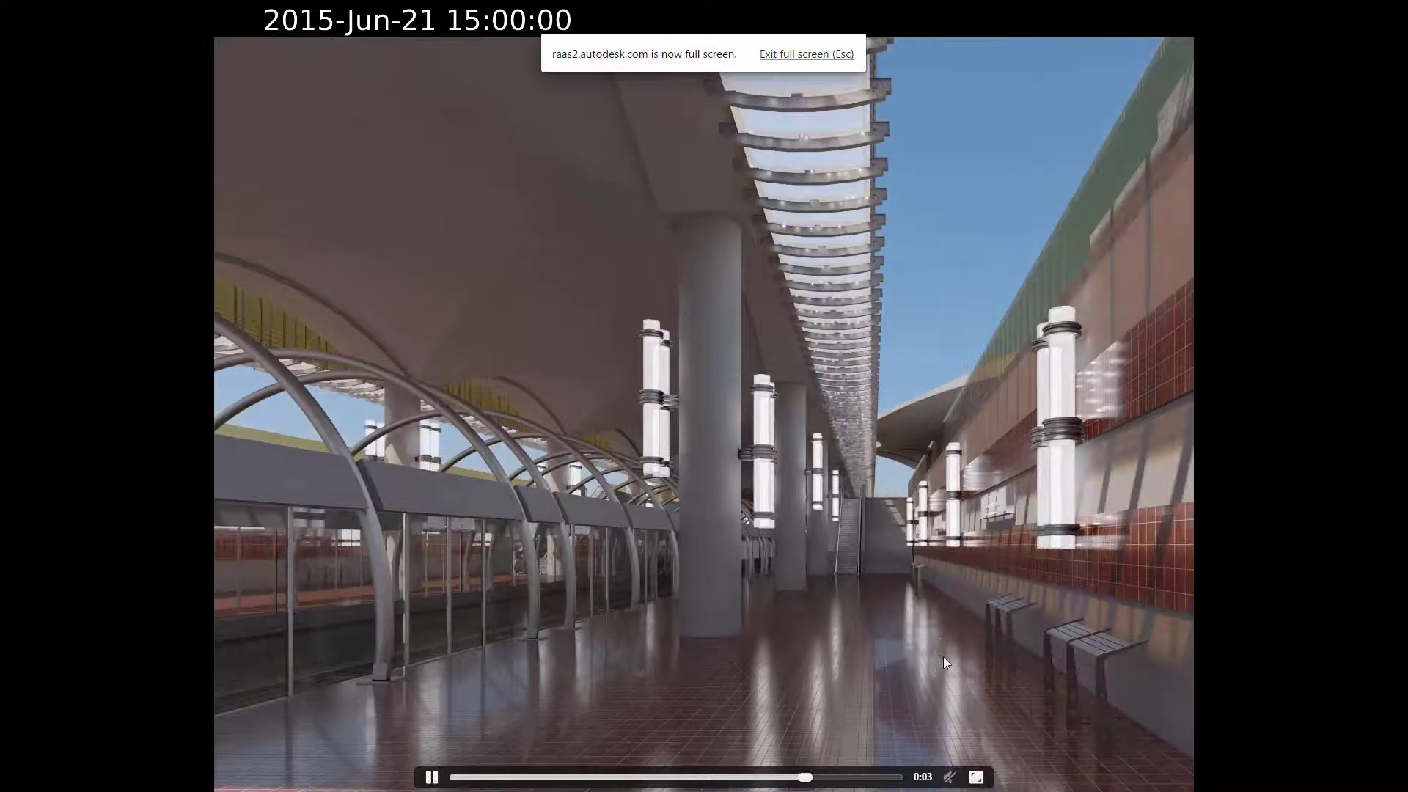
Step: Download the interior solar study from rac_basic_sample_project.rvt and view its extracted frame image frame.0.png
click(430, 779)
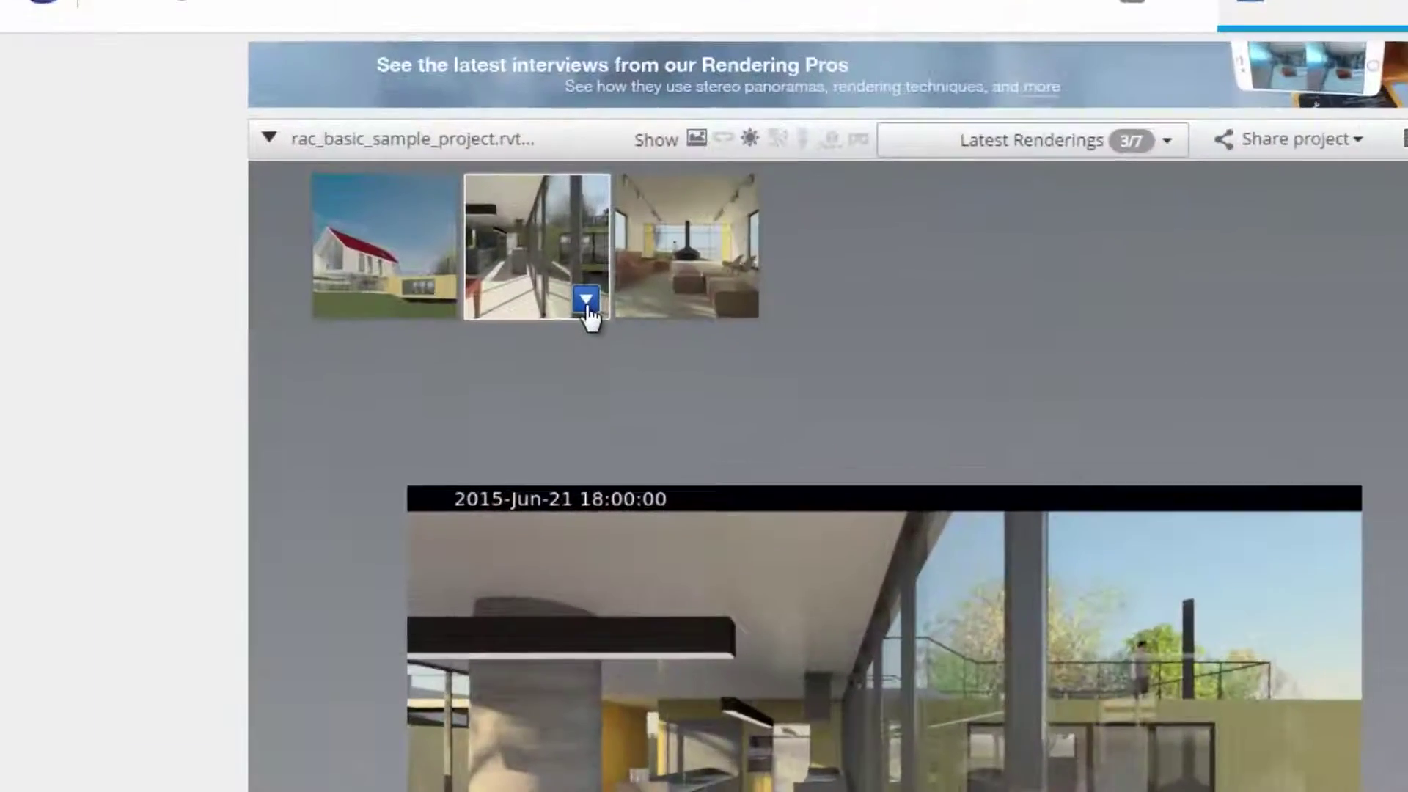
click(584, 301)
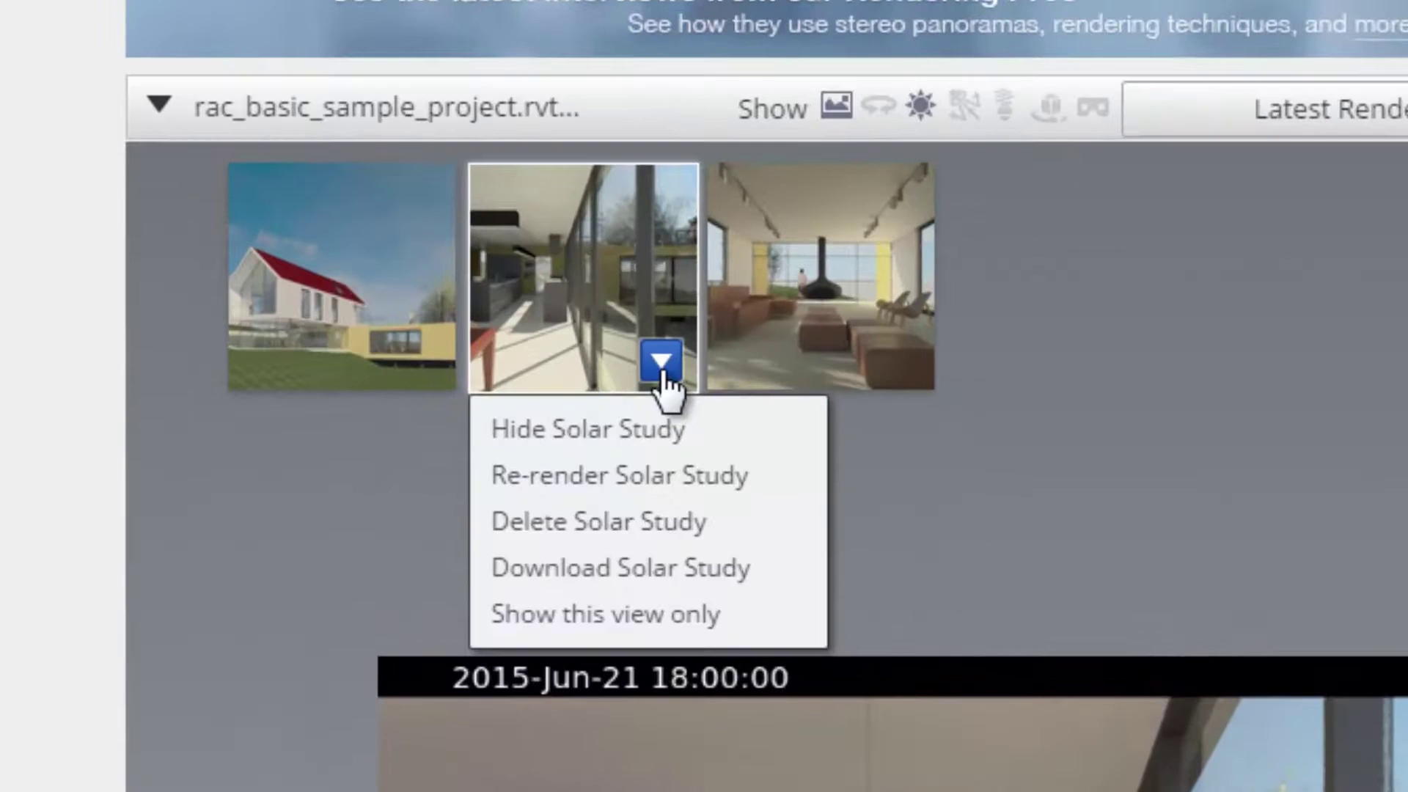
click(553, 360)
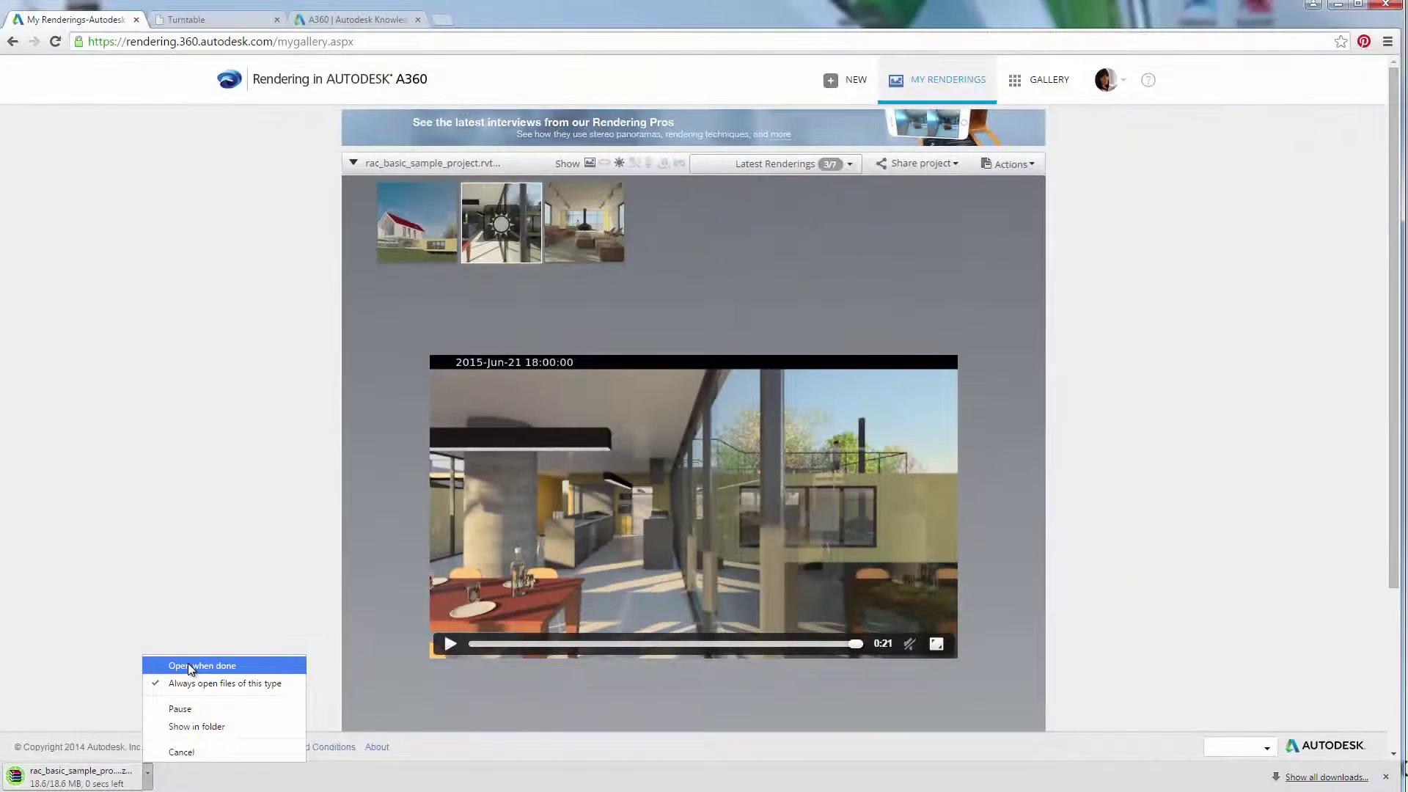
click(189, 665)
double_click(158, 192)
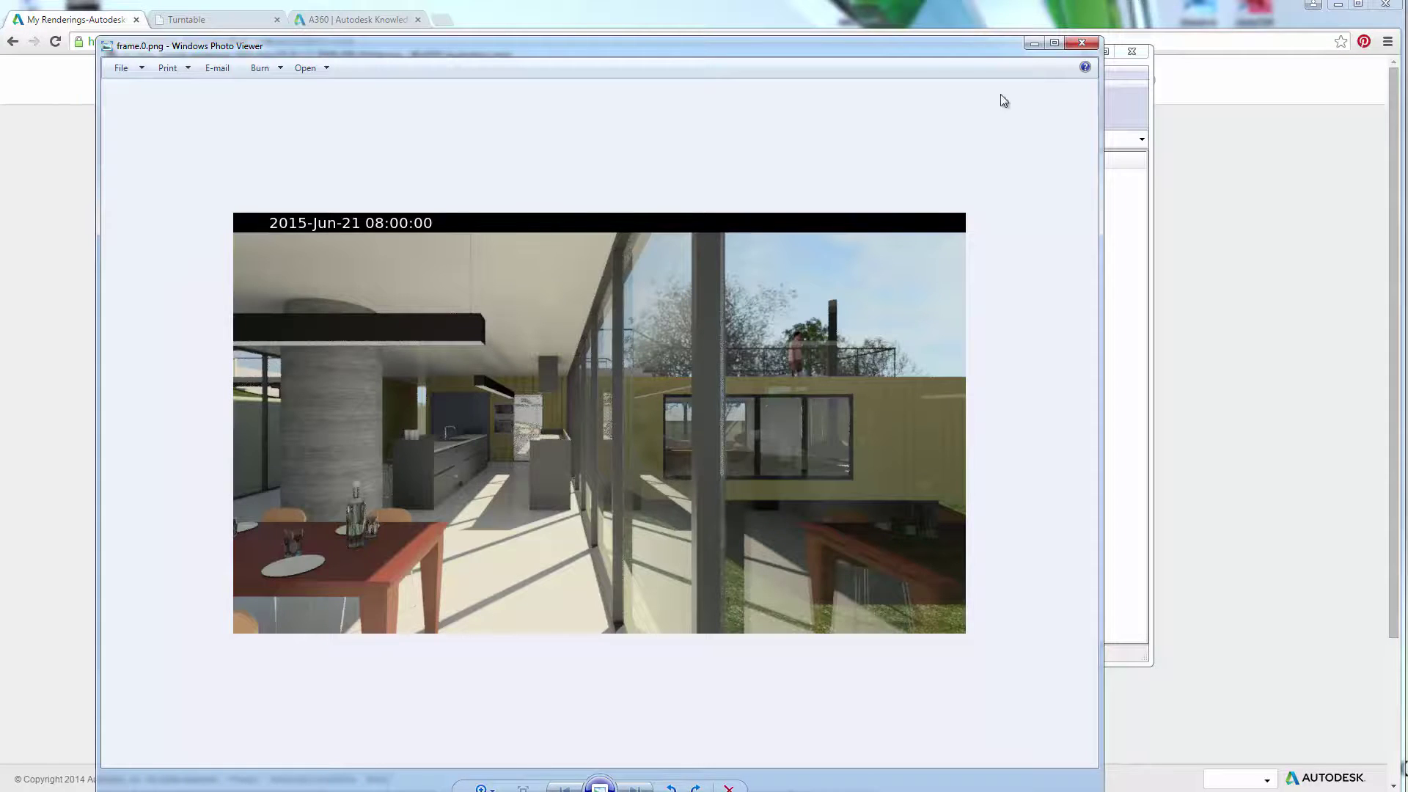
click(1083, 45)
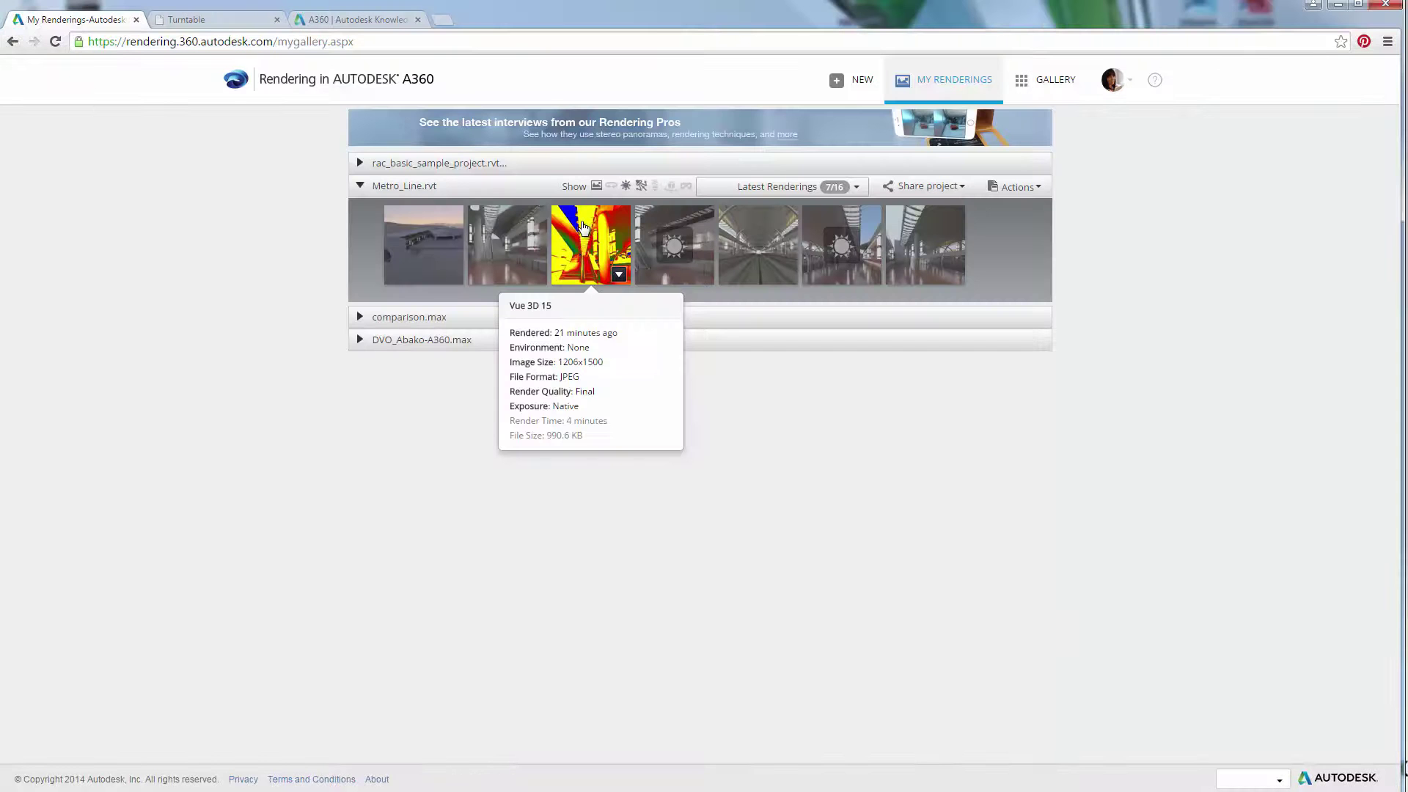
Step: View the illuminance rendering of the escalator view in the Metro_Line.rvt project
click(583, 227)
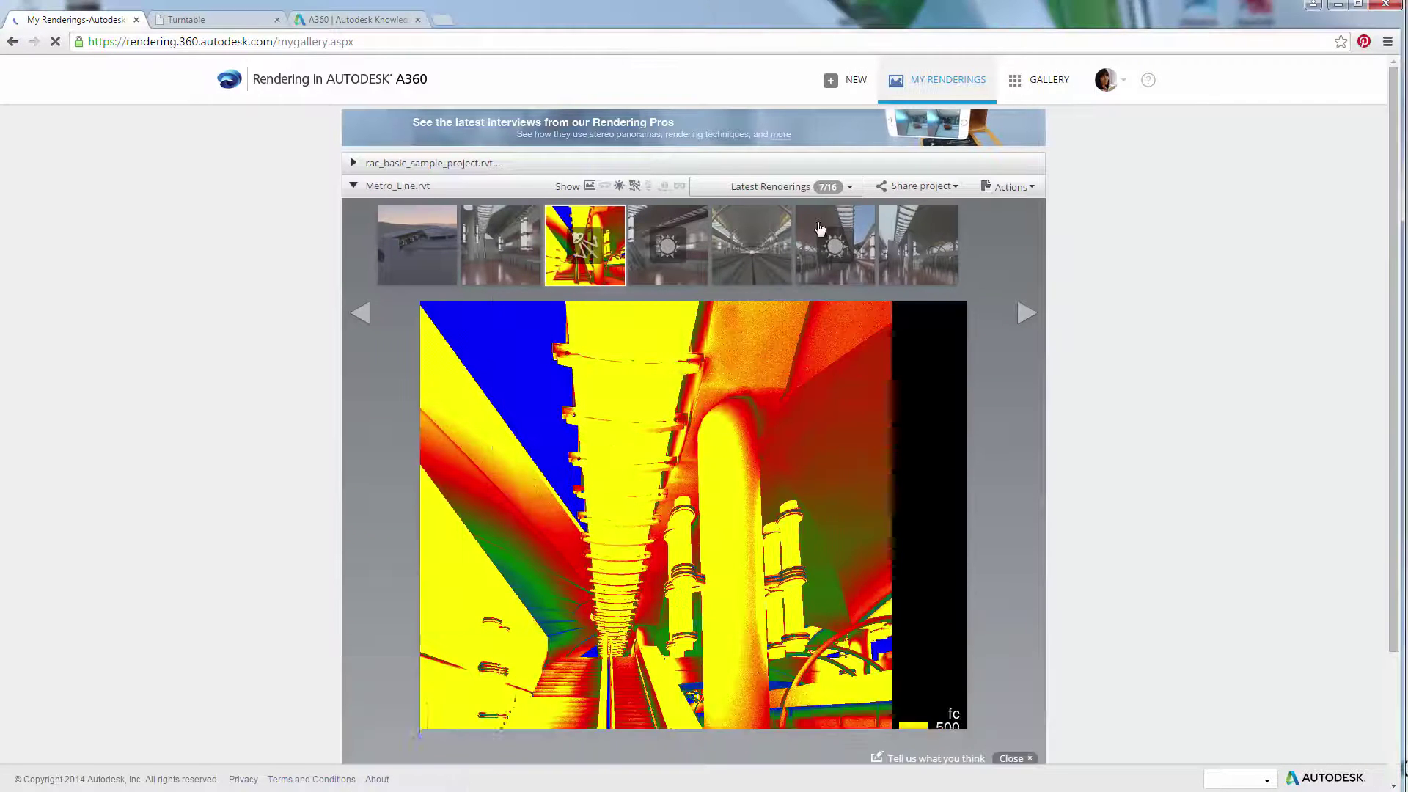
drag(1394, 218, 1394, 314)
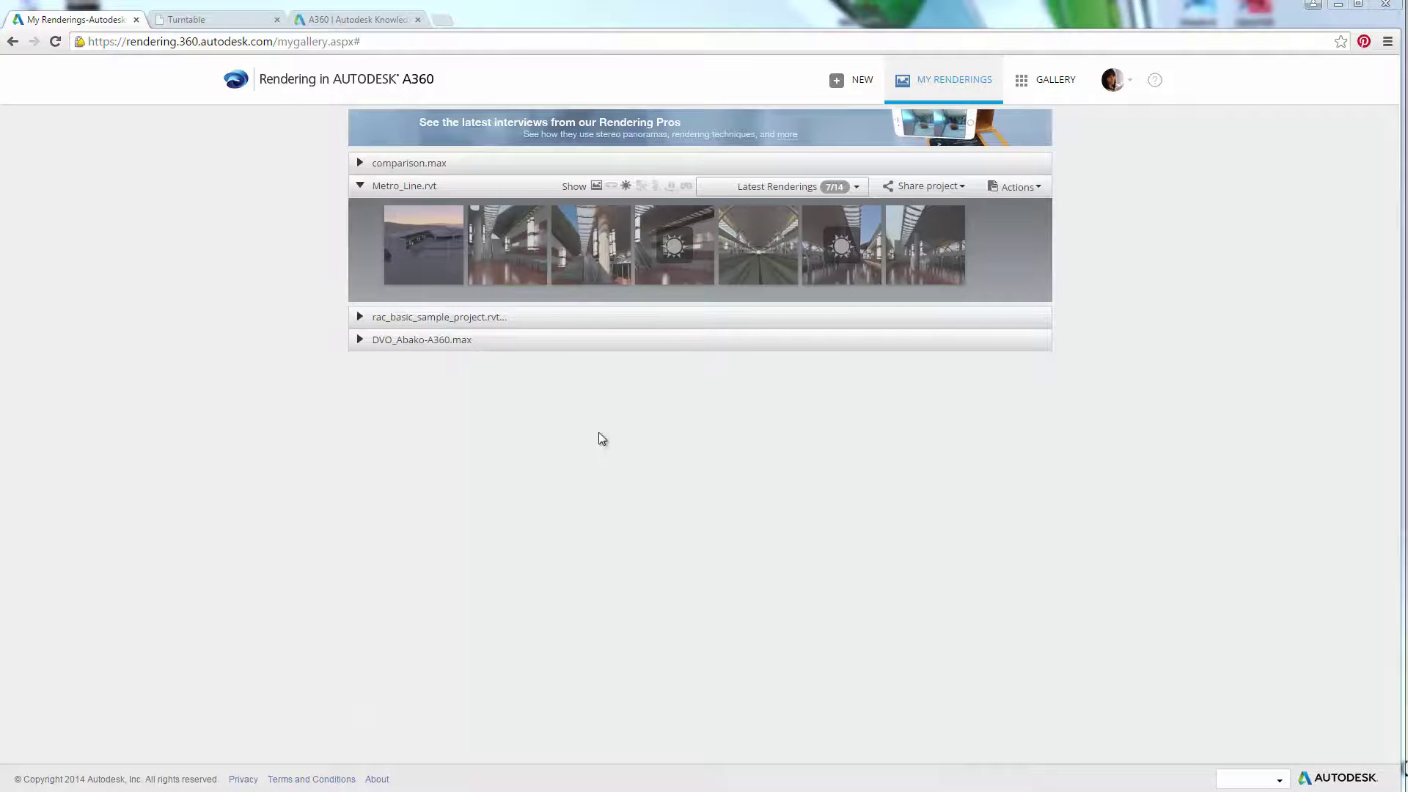
Step: Open the illuminance render settings for the escalator view in Metro_Line.rvt
click(584, 275)
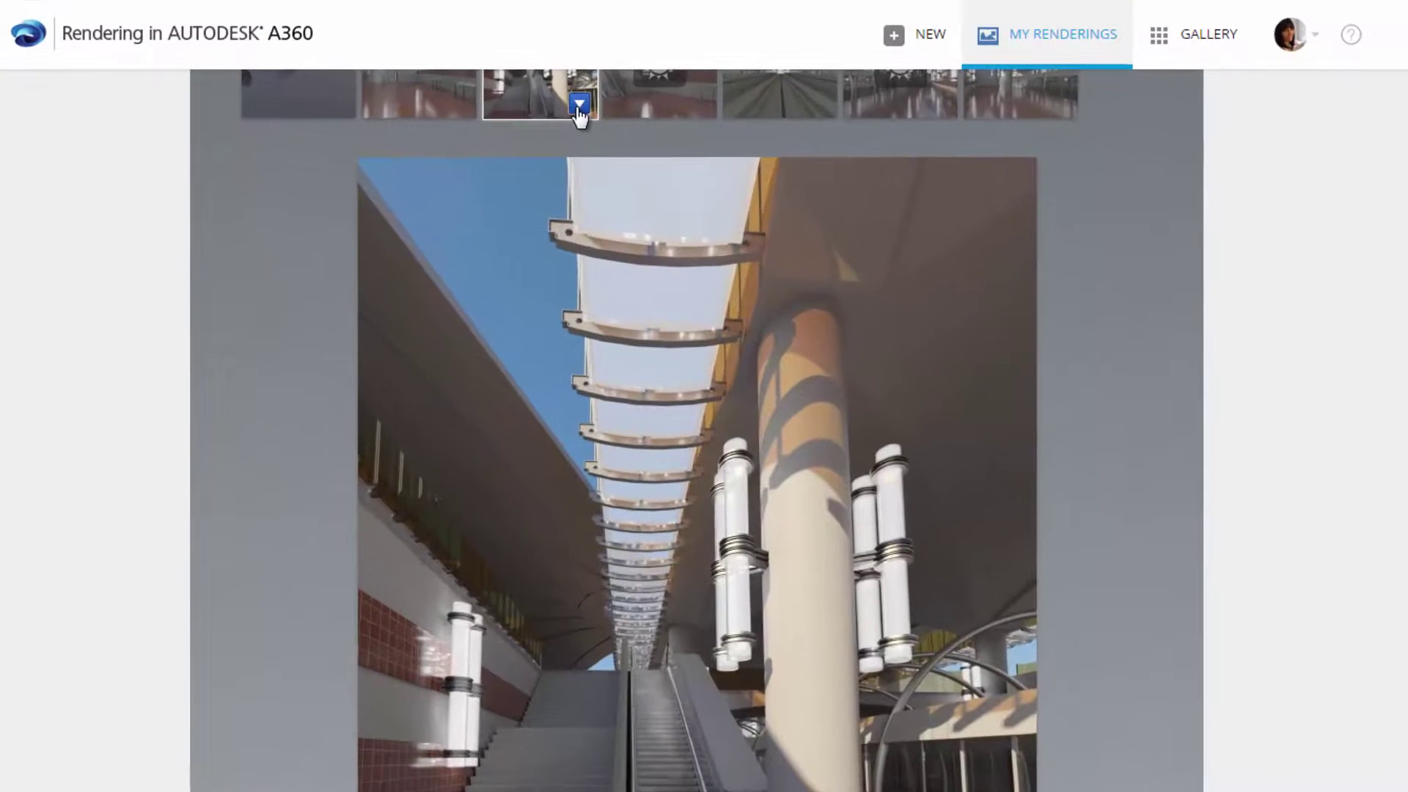
click(579, 106)
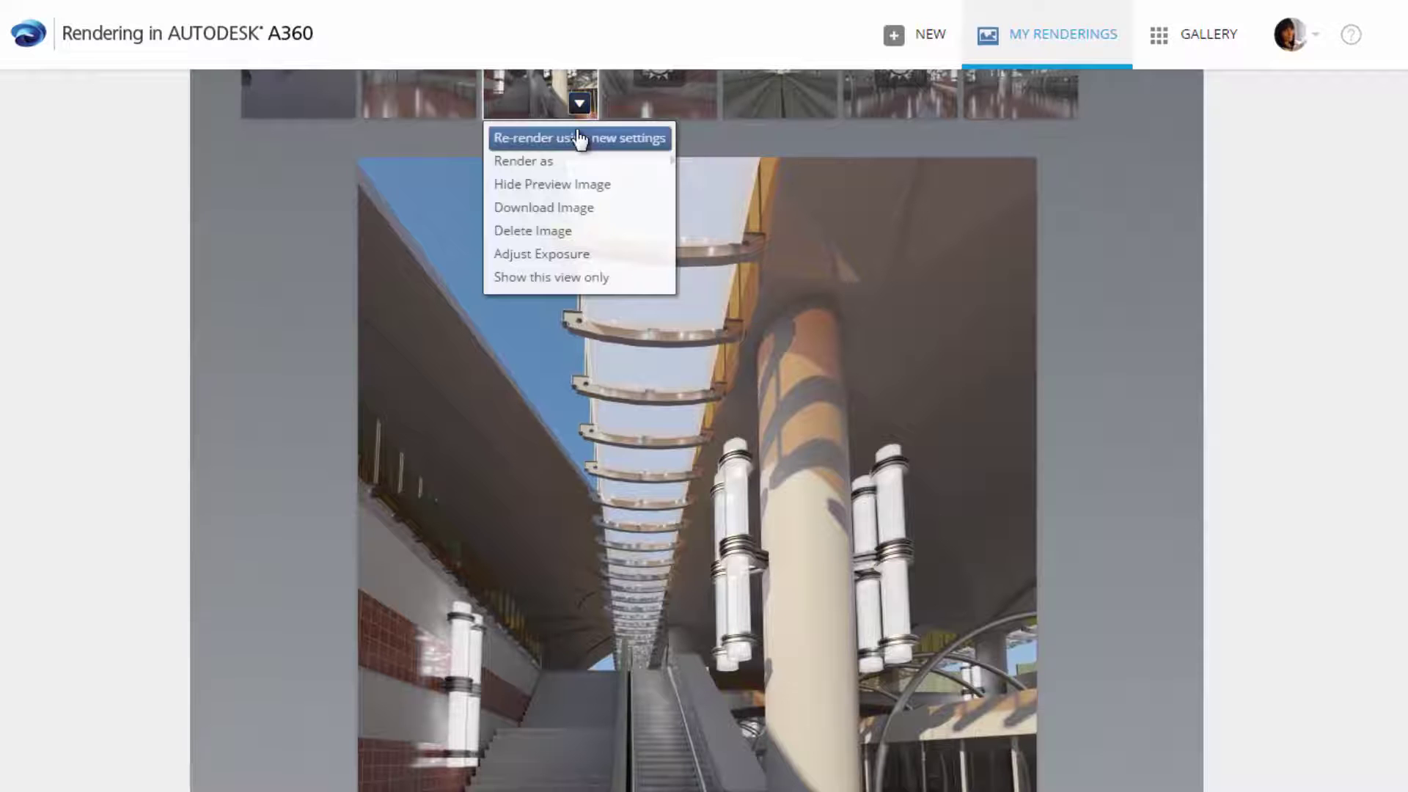
mouse_move(580, 165)
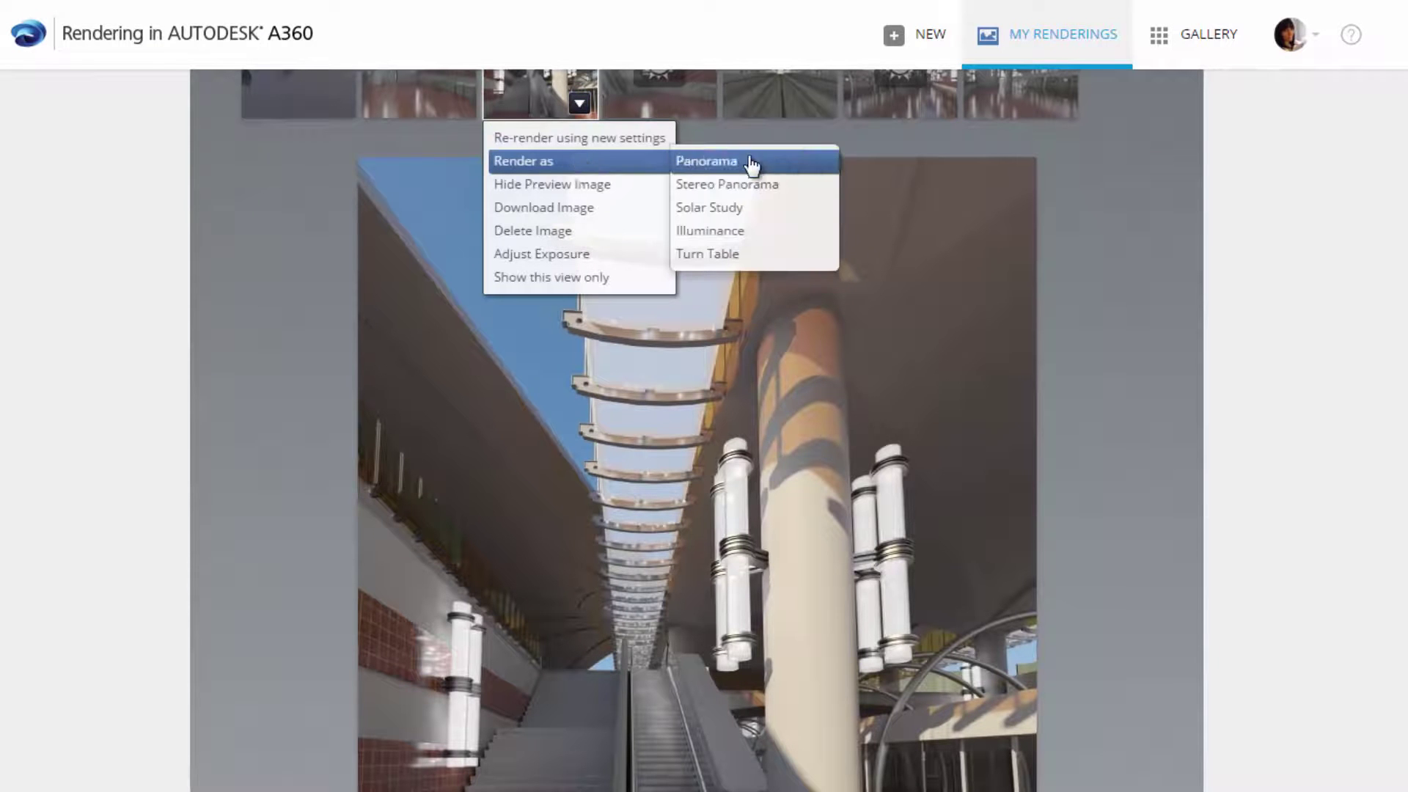
click(743, 233)
Step: Set the illuminance analysis date to 2015-06-21 and its time to 03:00:00
click(363, 438)
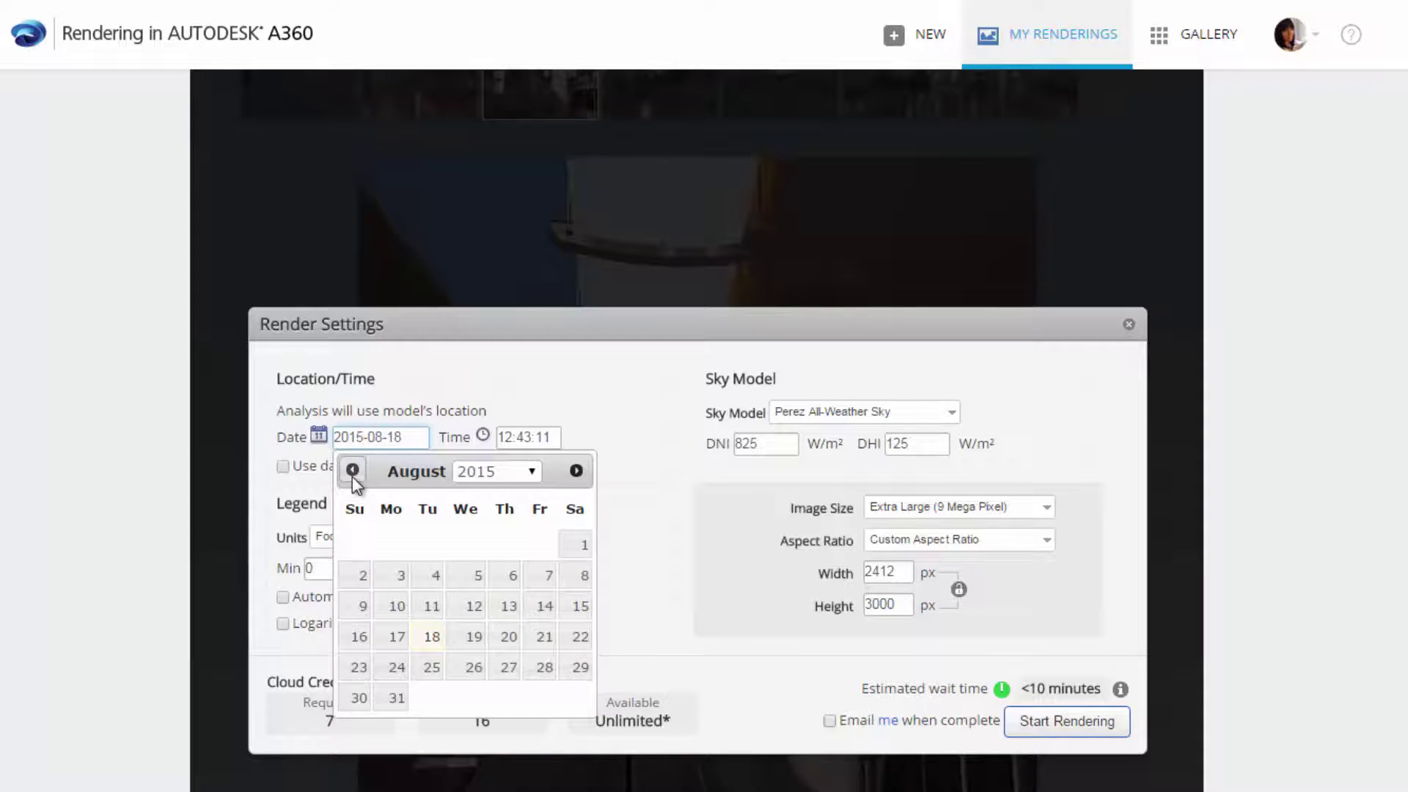
click(352, 471)
click(352, 475)
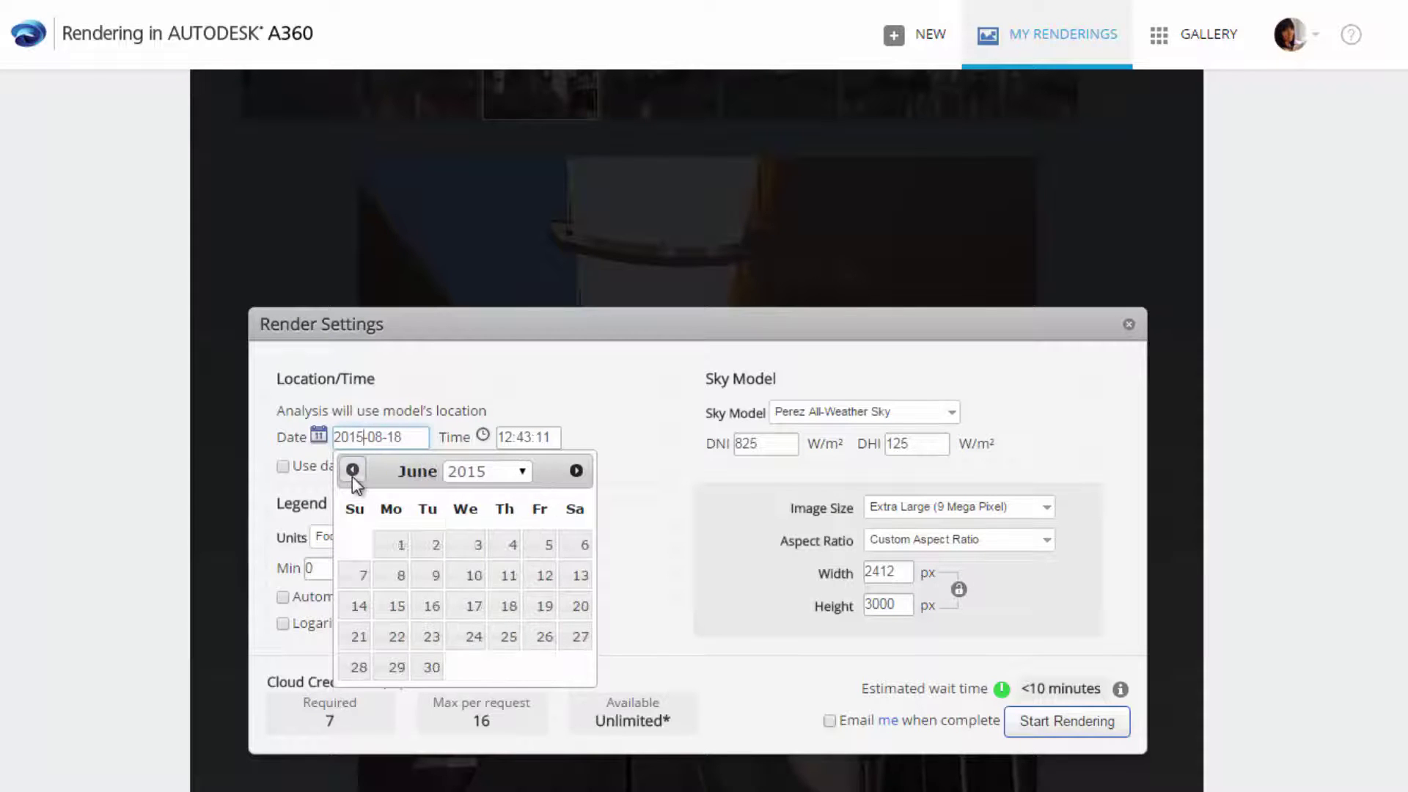
click(359, 644)
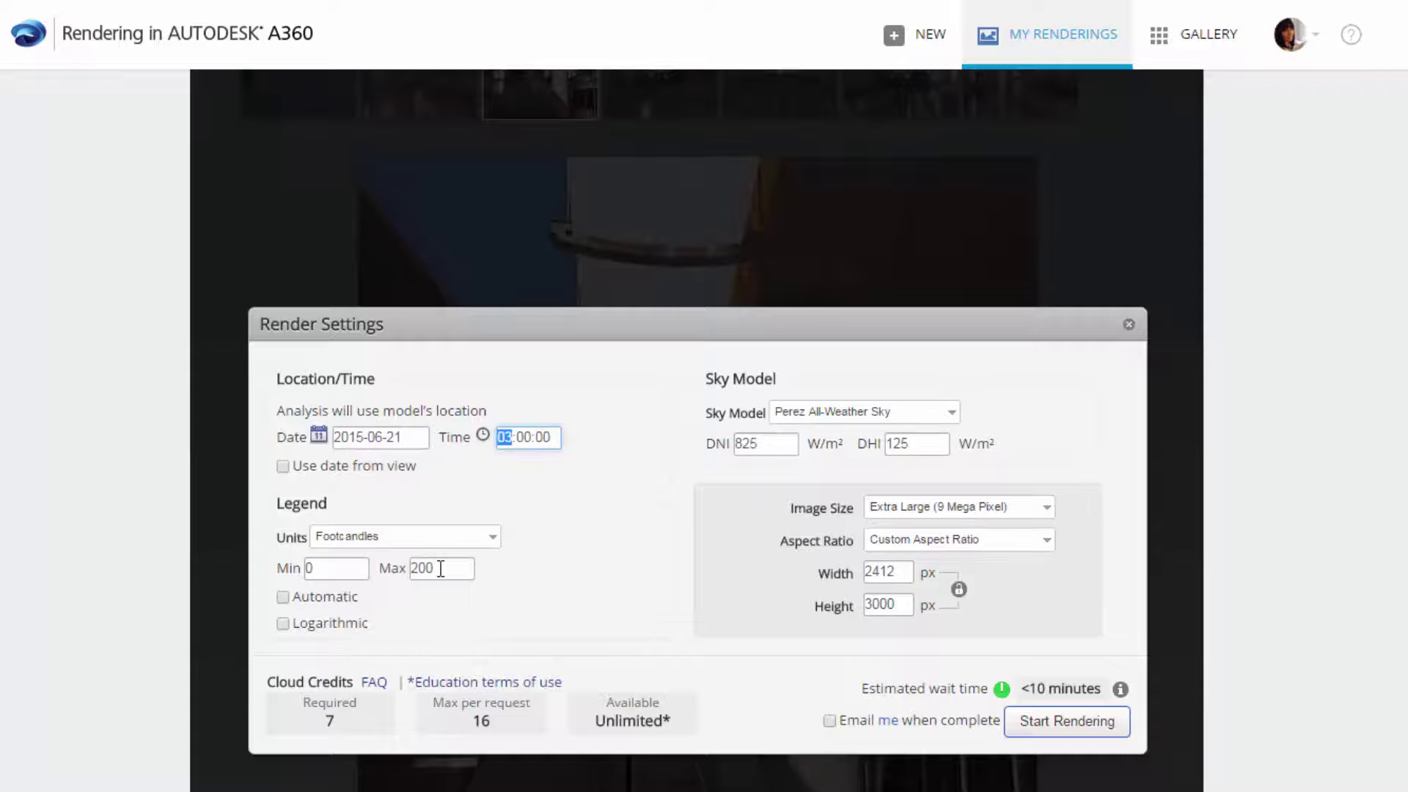
Step: Set the legend maximum to 500 footcandles with a logarithmic scale, keeping the Perez All-Weather Sky model
drag(440, 569, 390, 569)
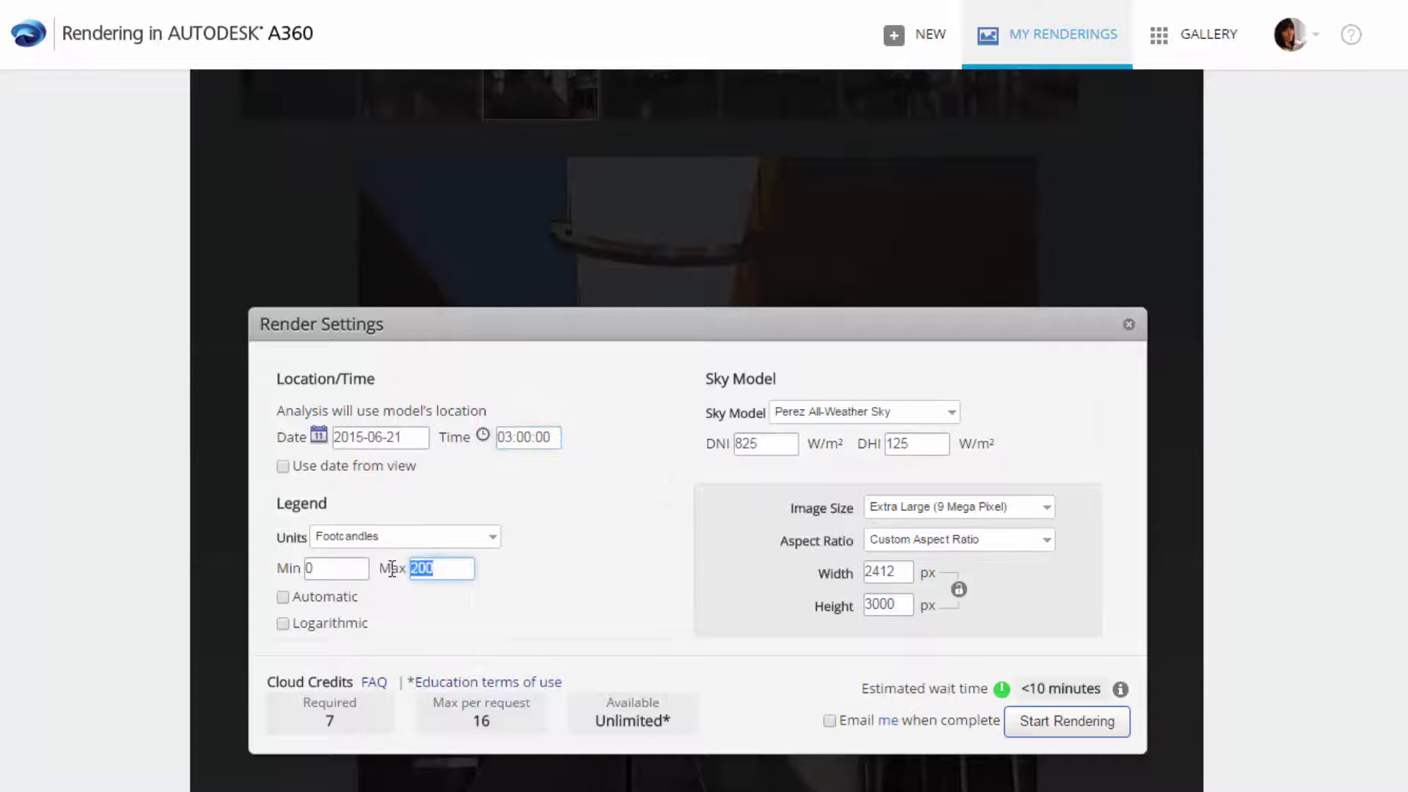
text(500)
click(283, 623)
click(923, 413)
click(923, 413)
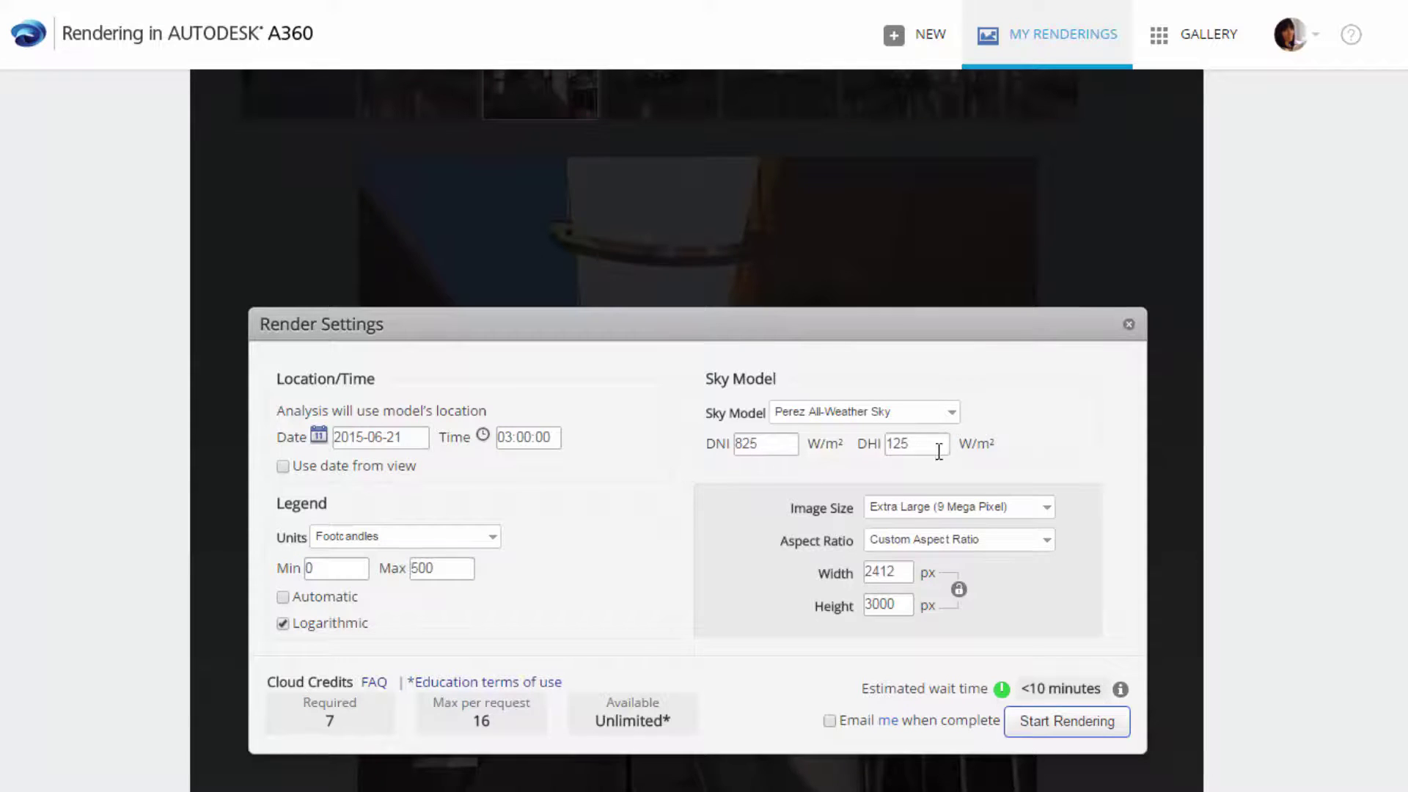
Step: Render the illuminance image at Medium (1 Mega Pixel) size and view the result with its footcandle legend
click(1016, 512)
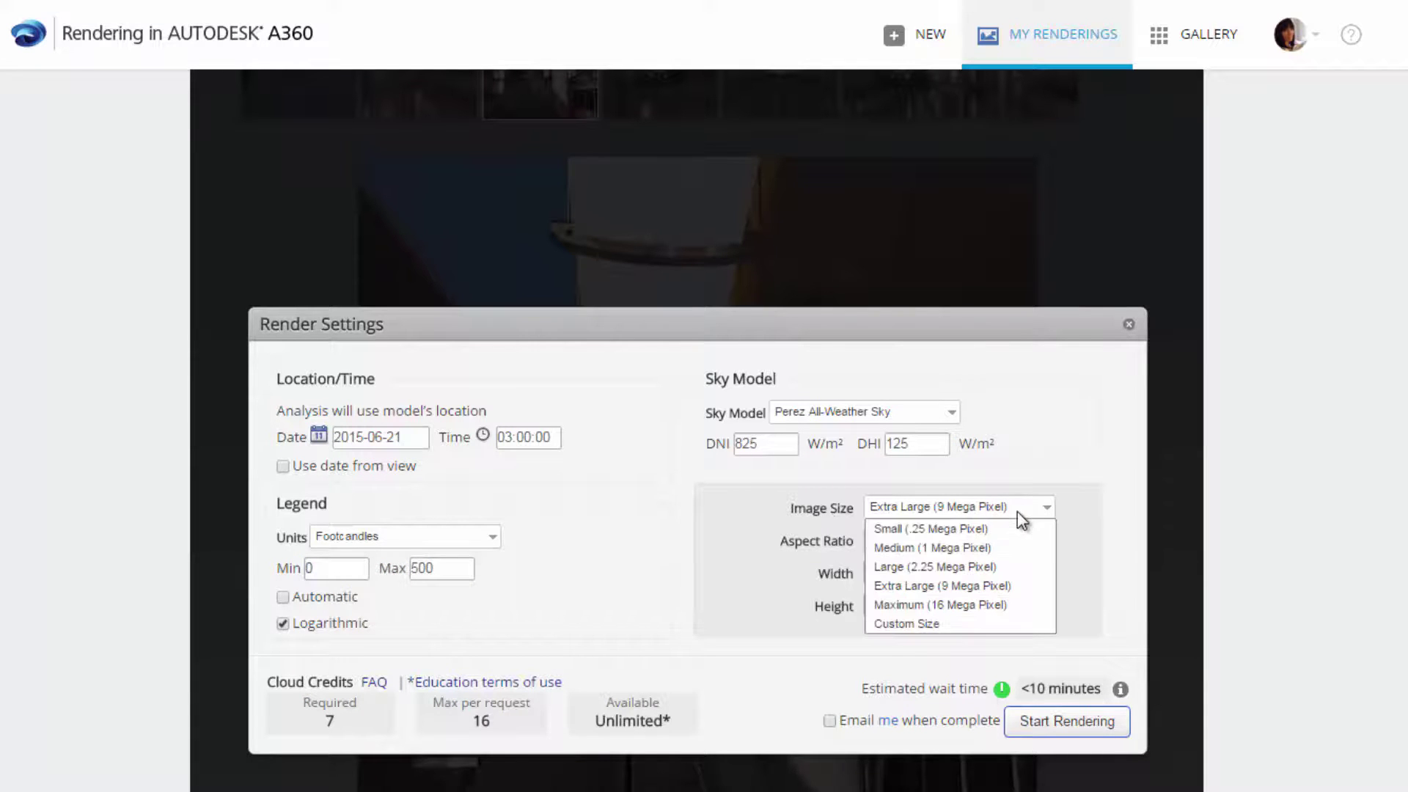
click(1001, 548)
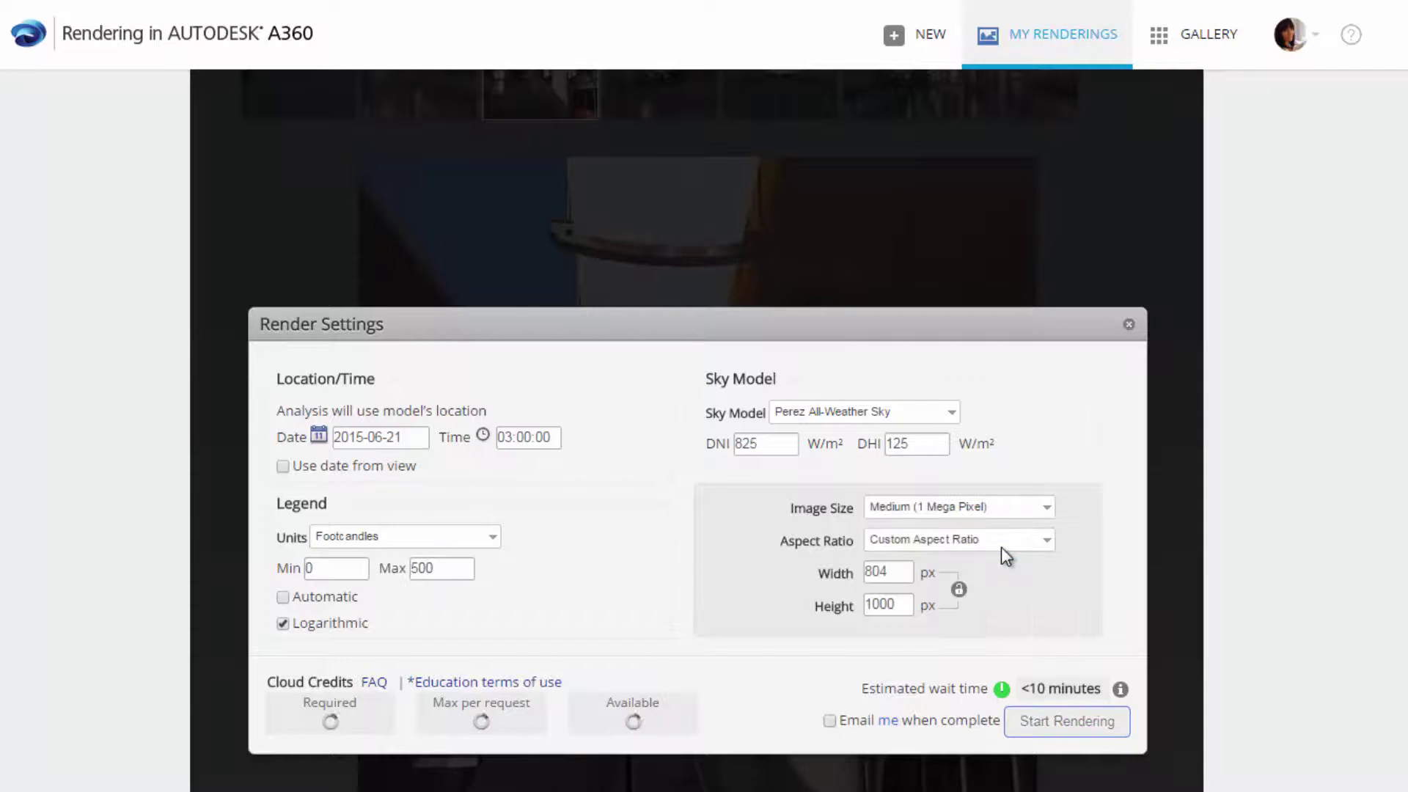
click(1047, 722)
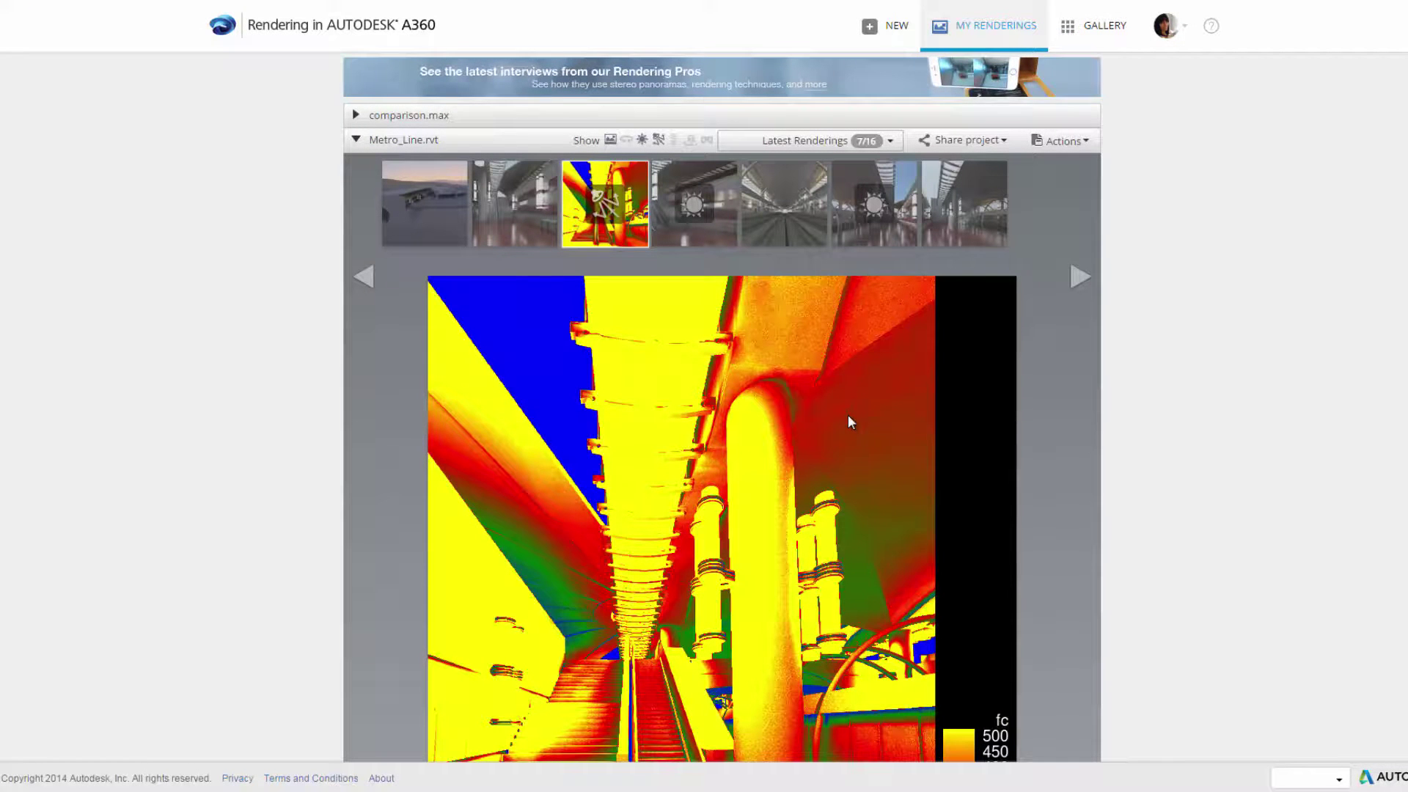
scroll(849, 417, down, 1)
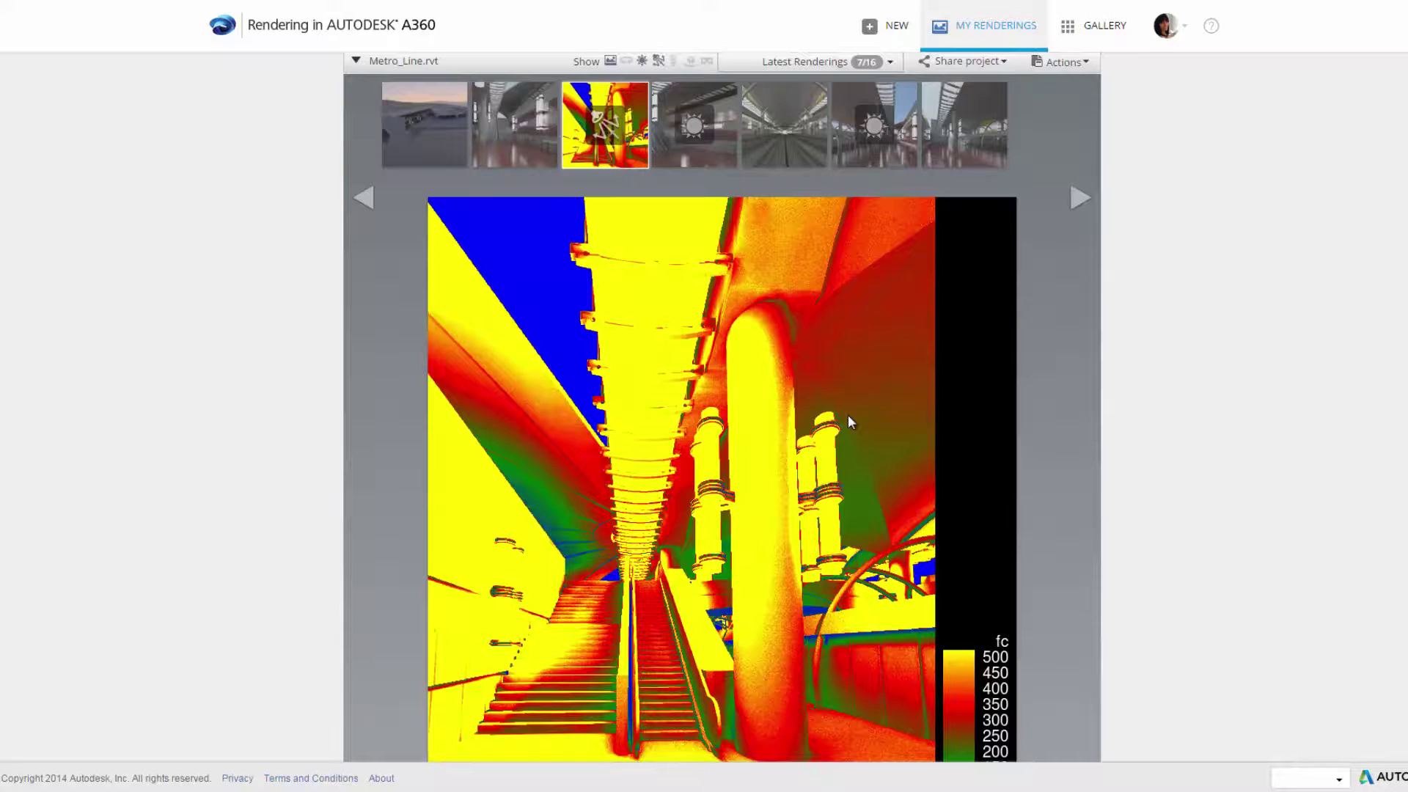
scroll(848, 415, down, 1)
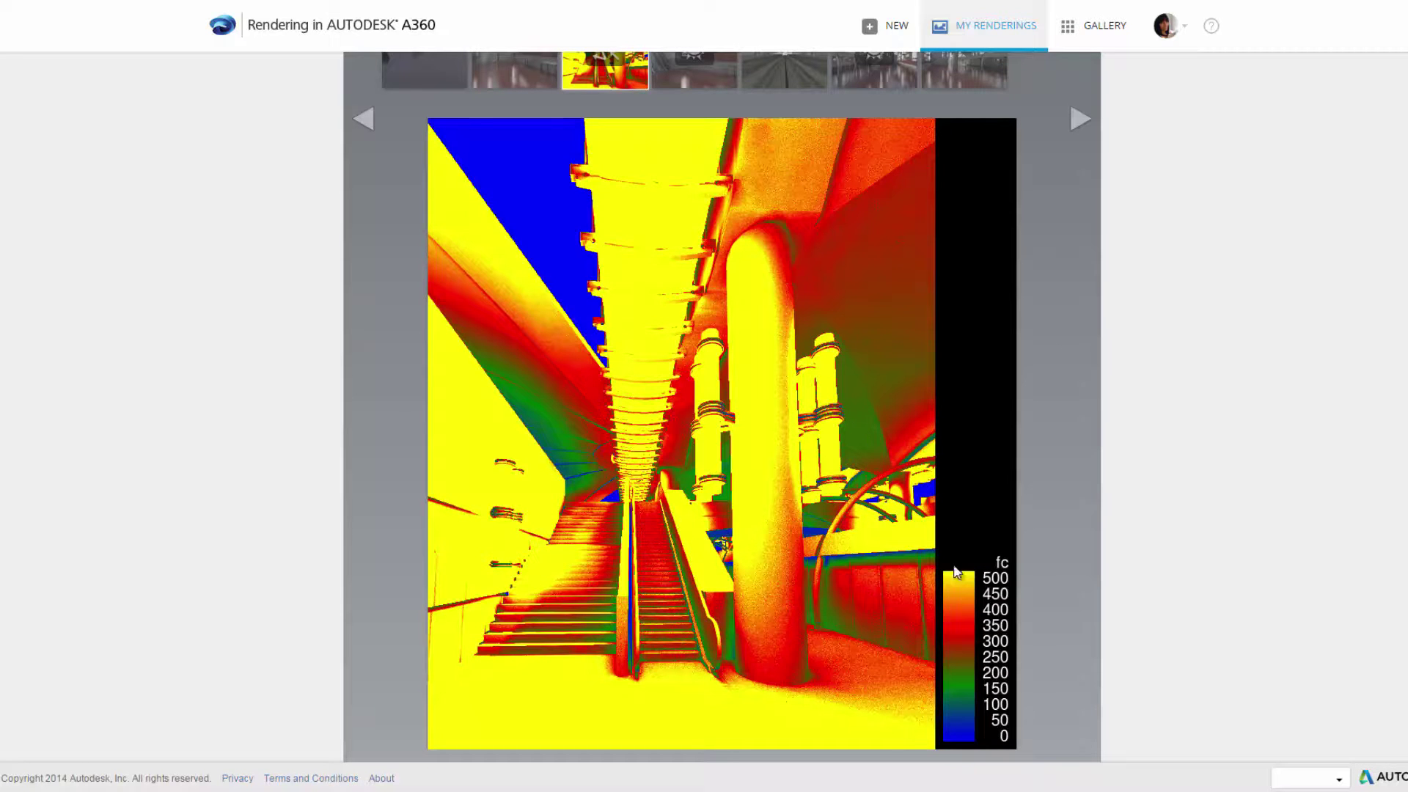